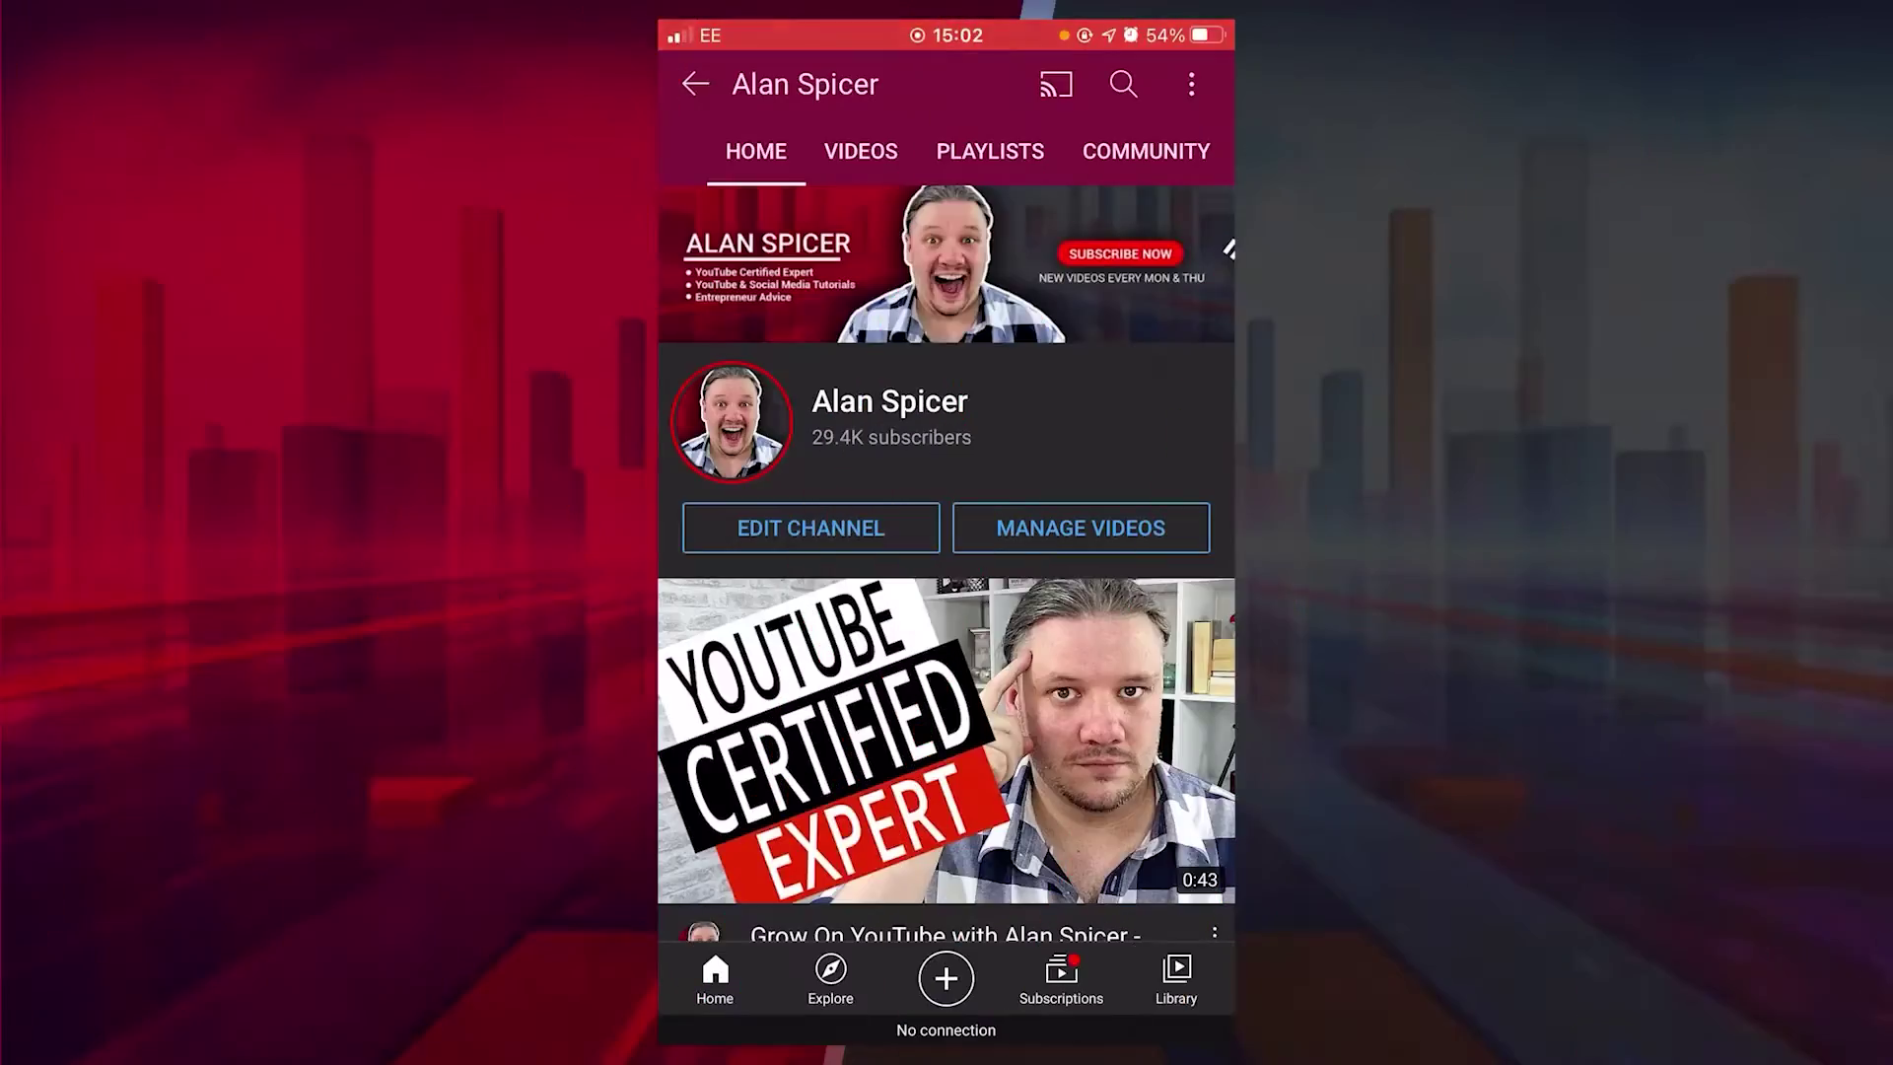
View the playing short's description, then close it and return to the channel page
scroll(947, 562, down, 5)
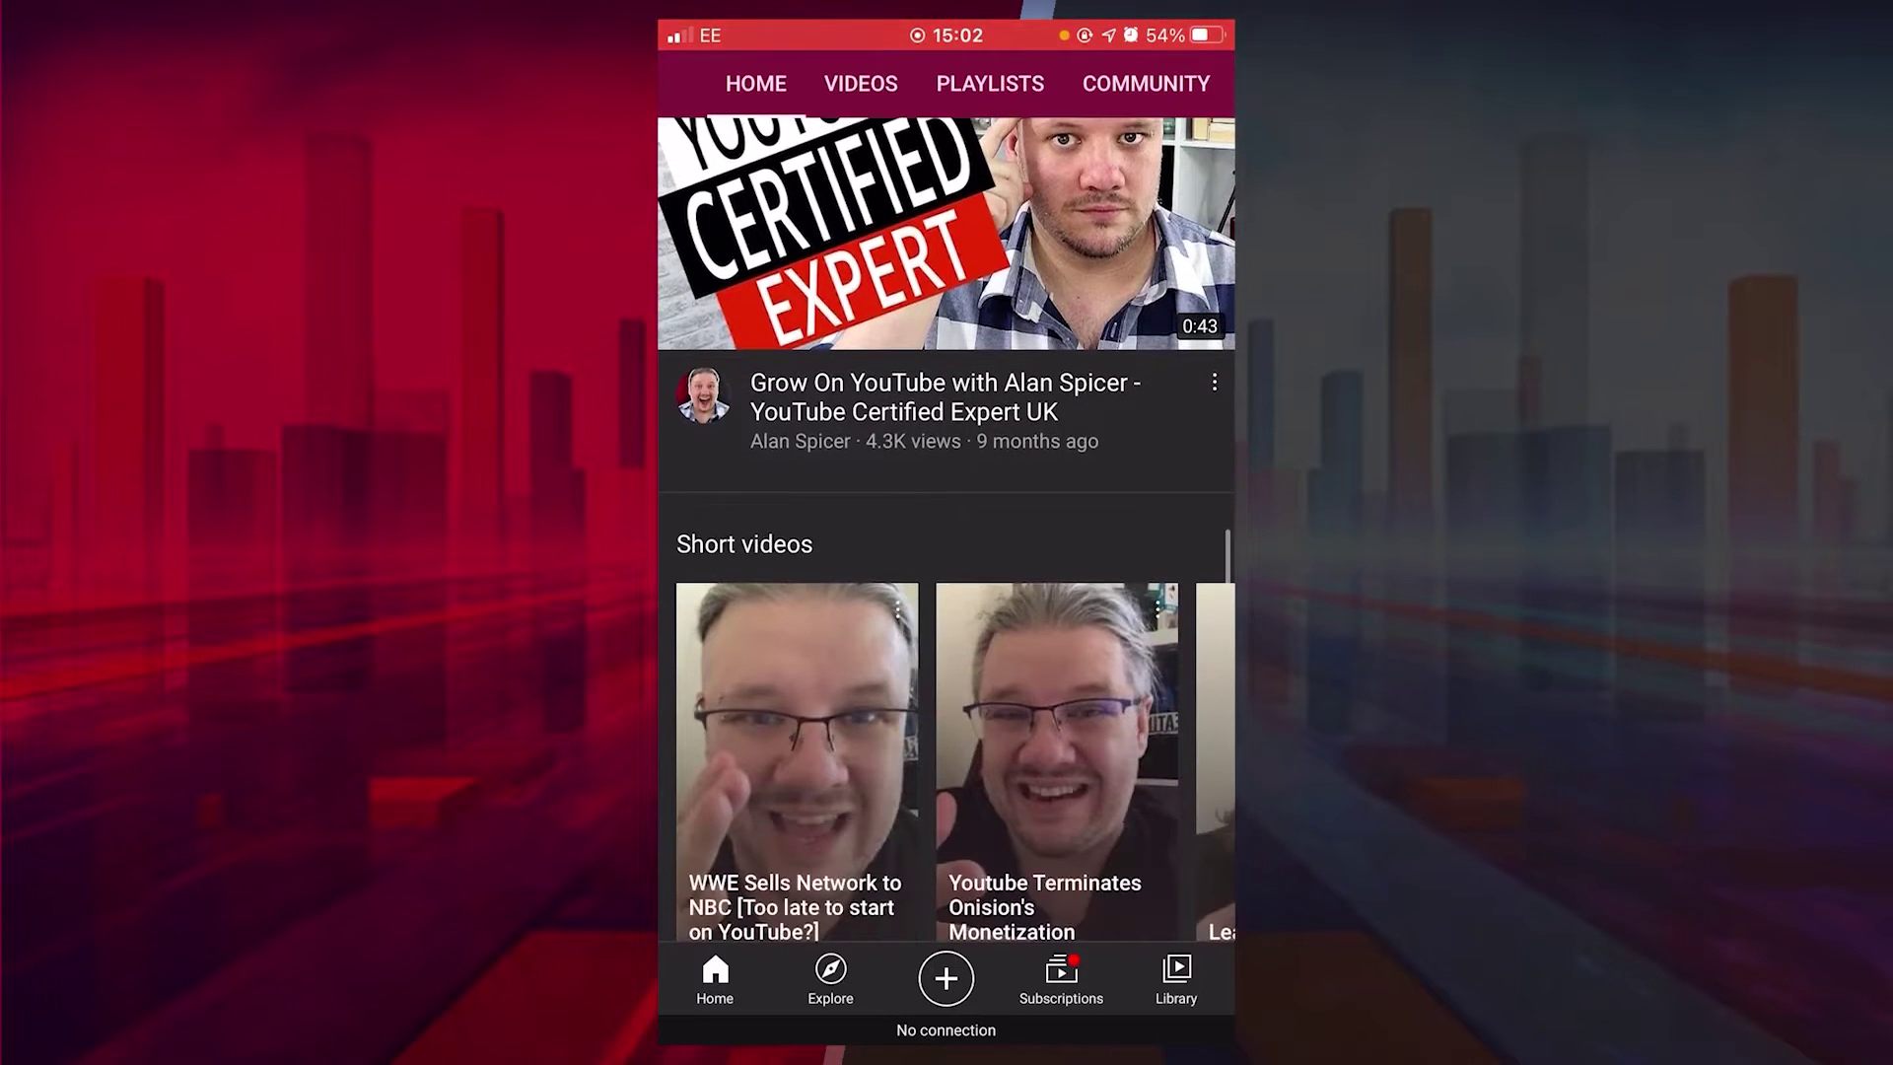
scroll(946, 527, down, 2)
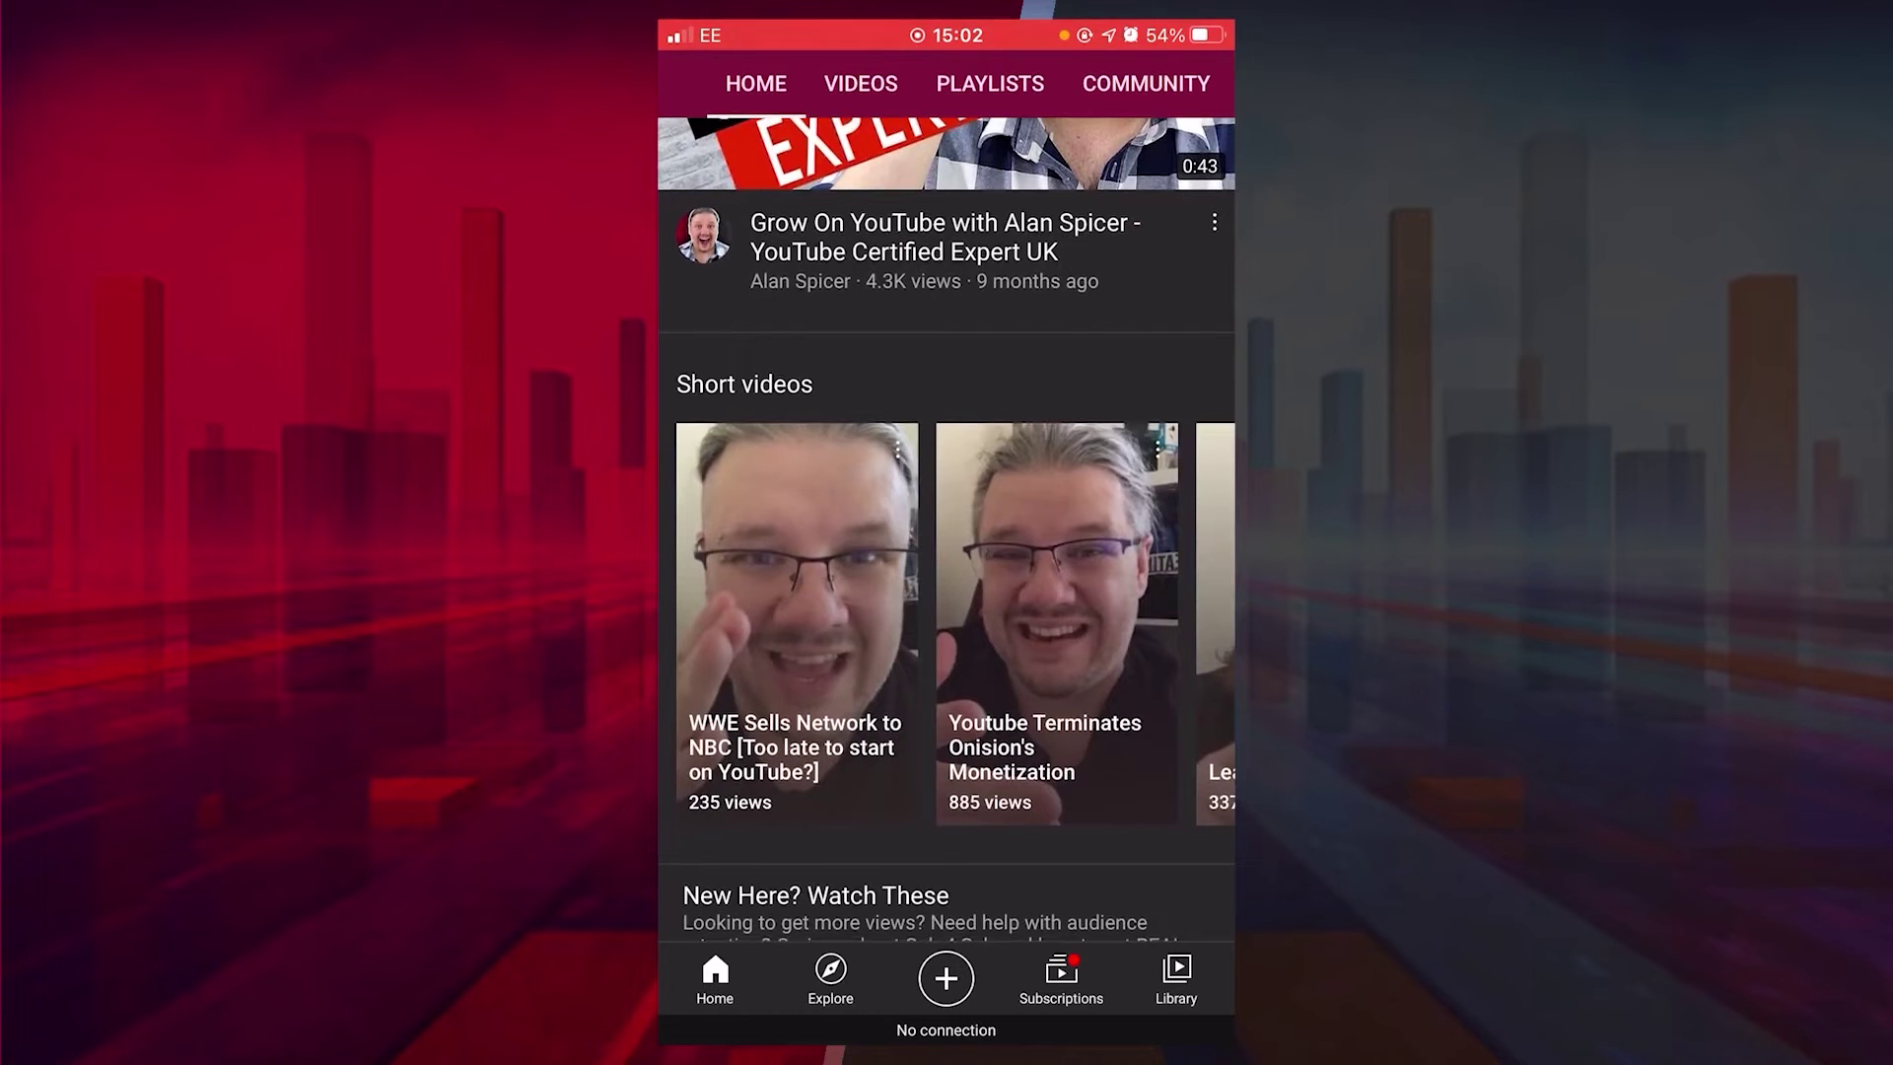
scroll(947, 621, right, 5)
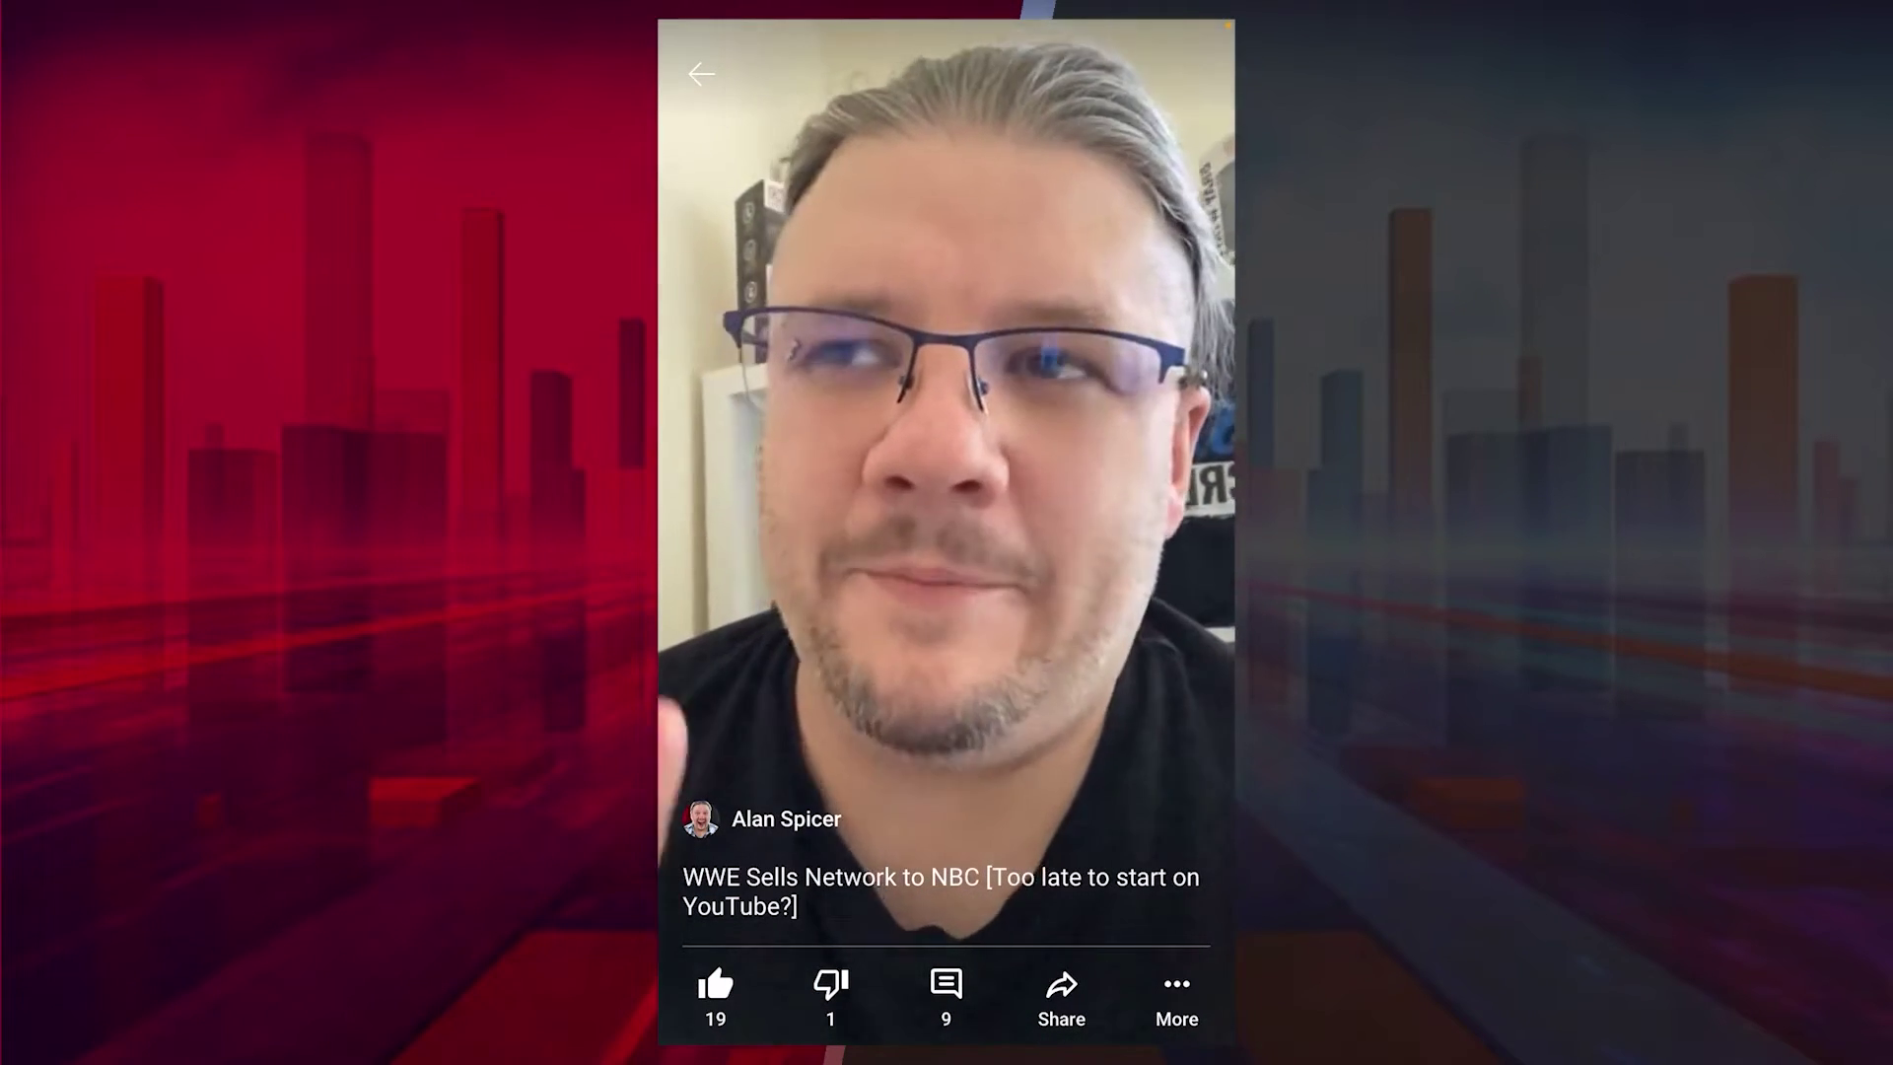
click(1177, 996)
click(829, 833)
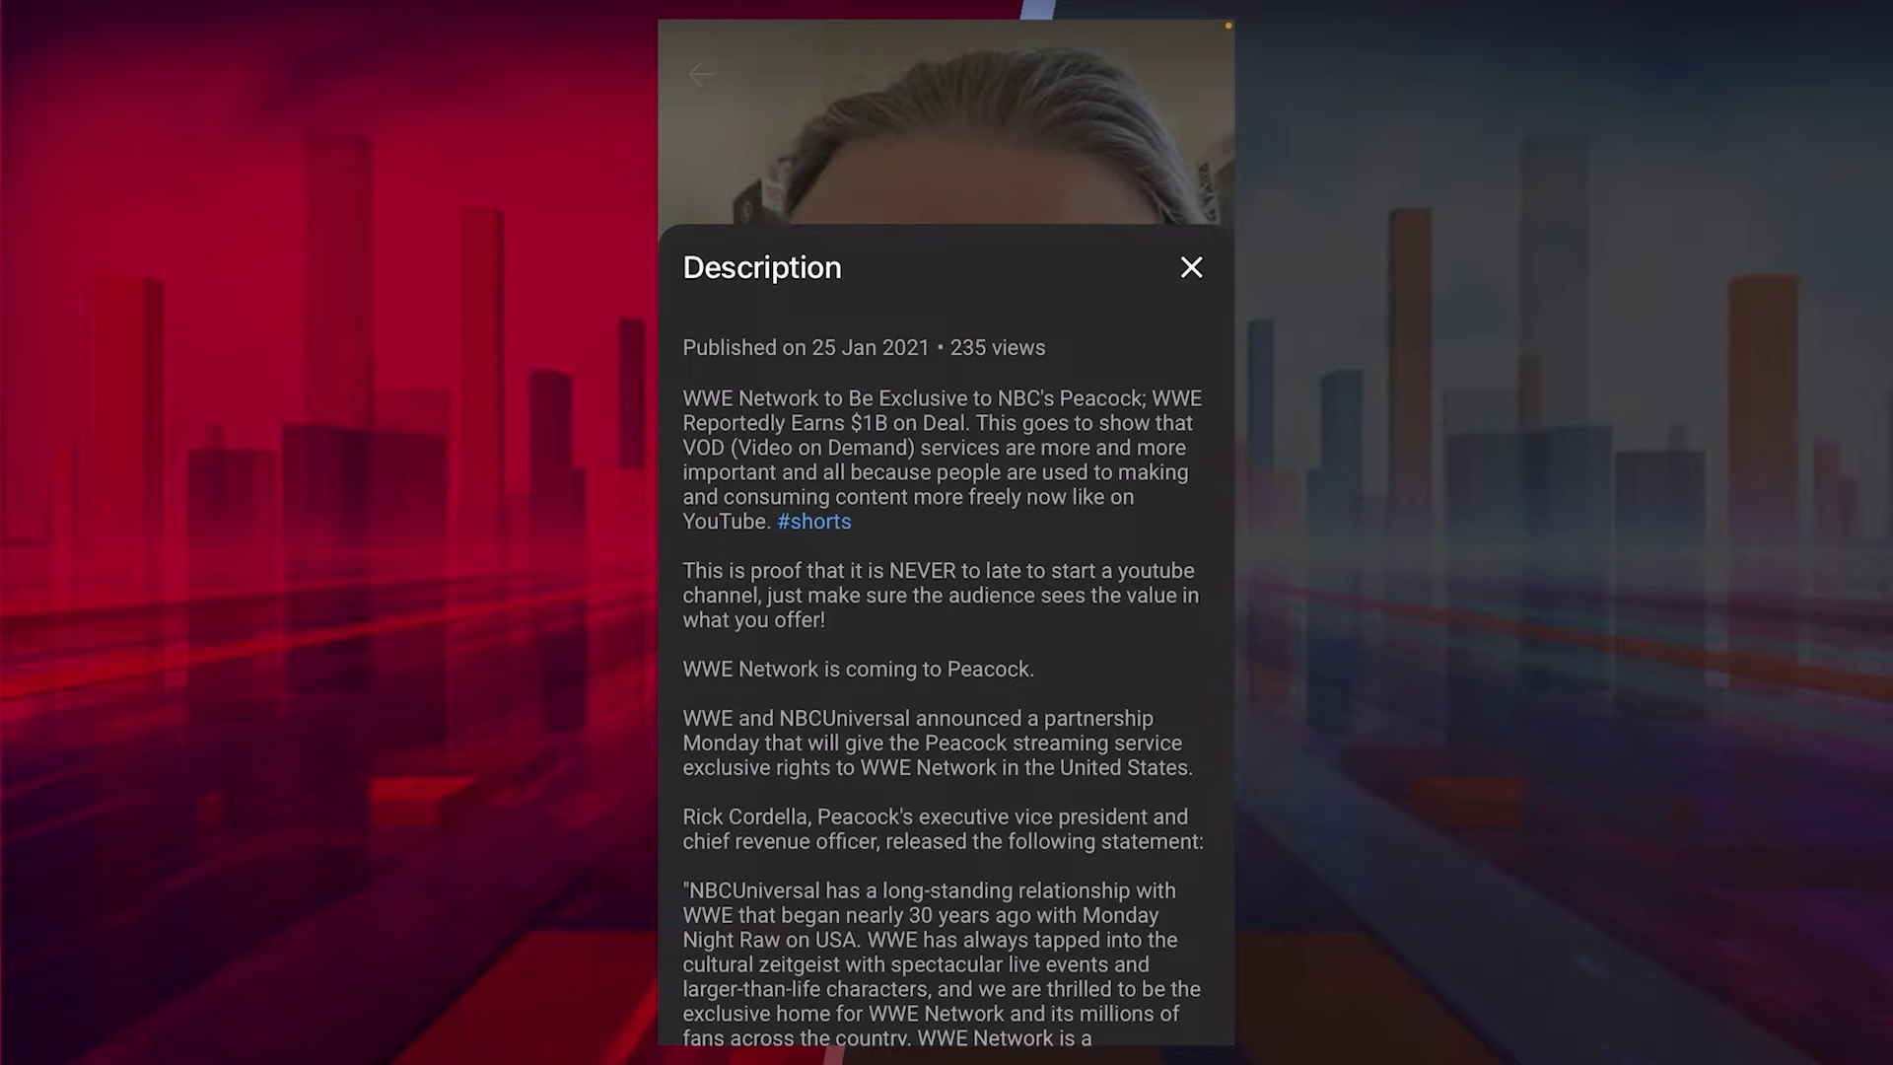
click(1191, 268)
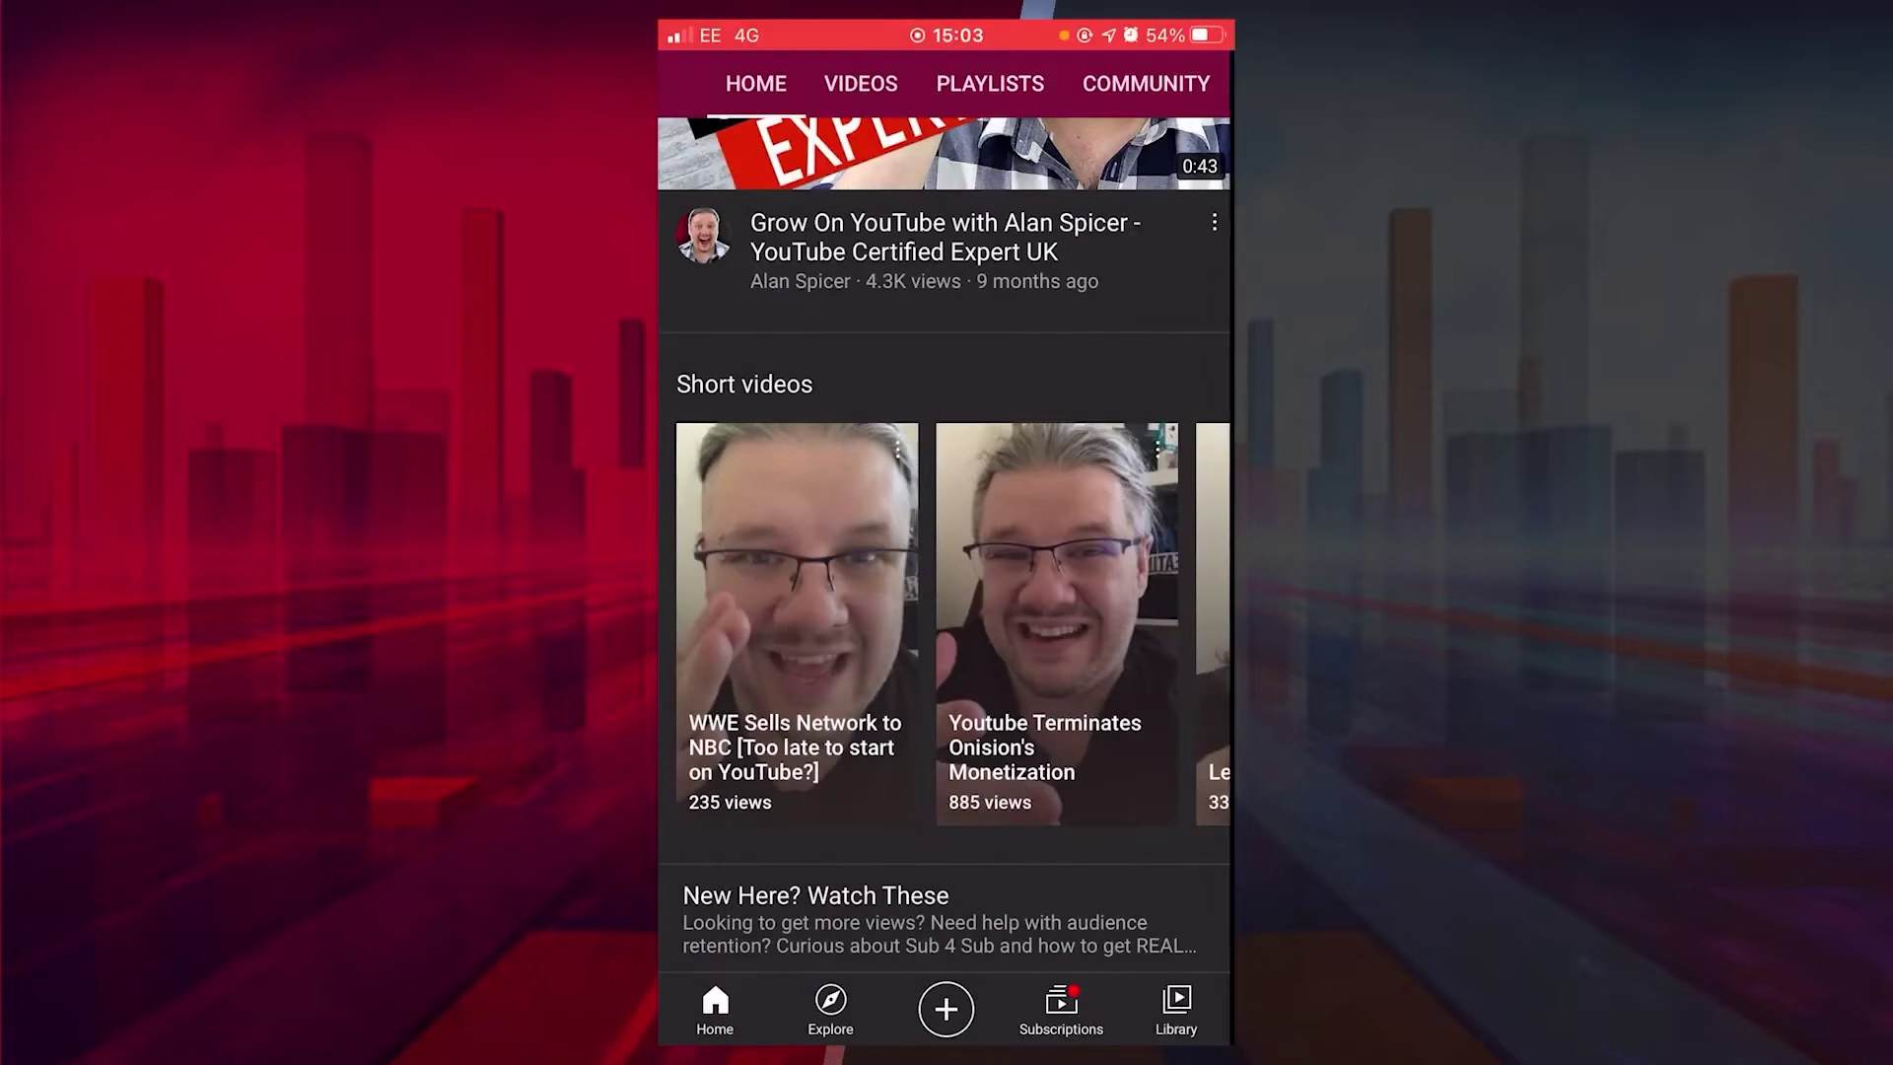
scroll(947, 592, up, 7)
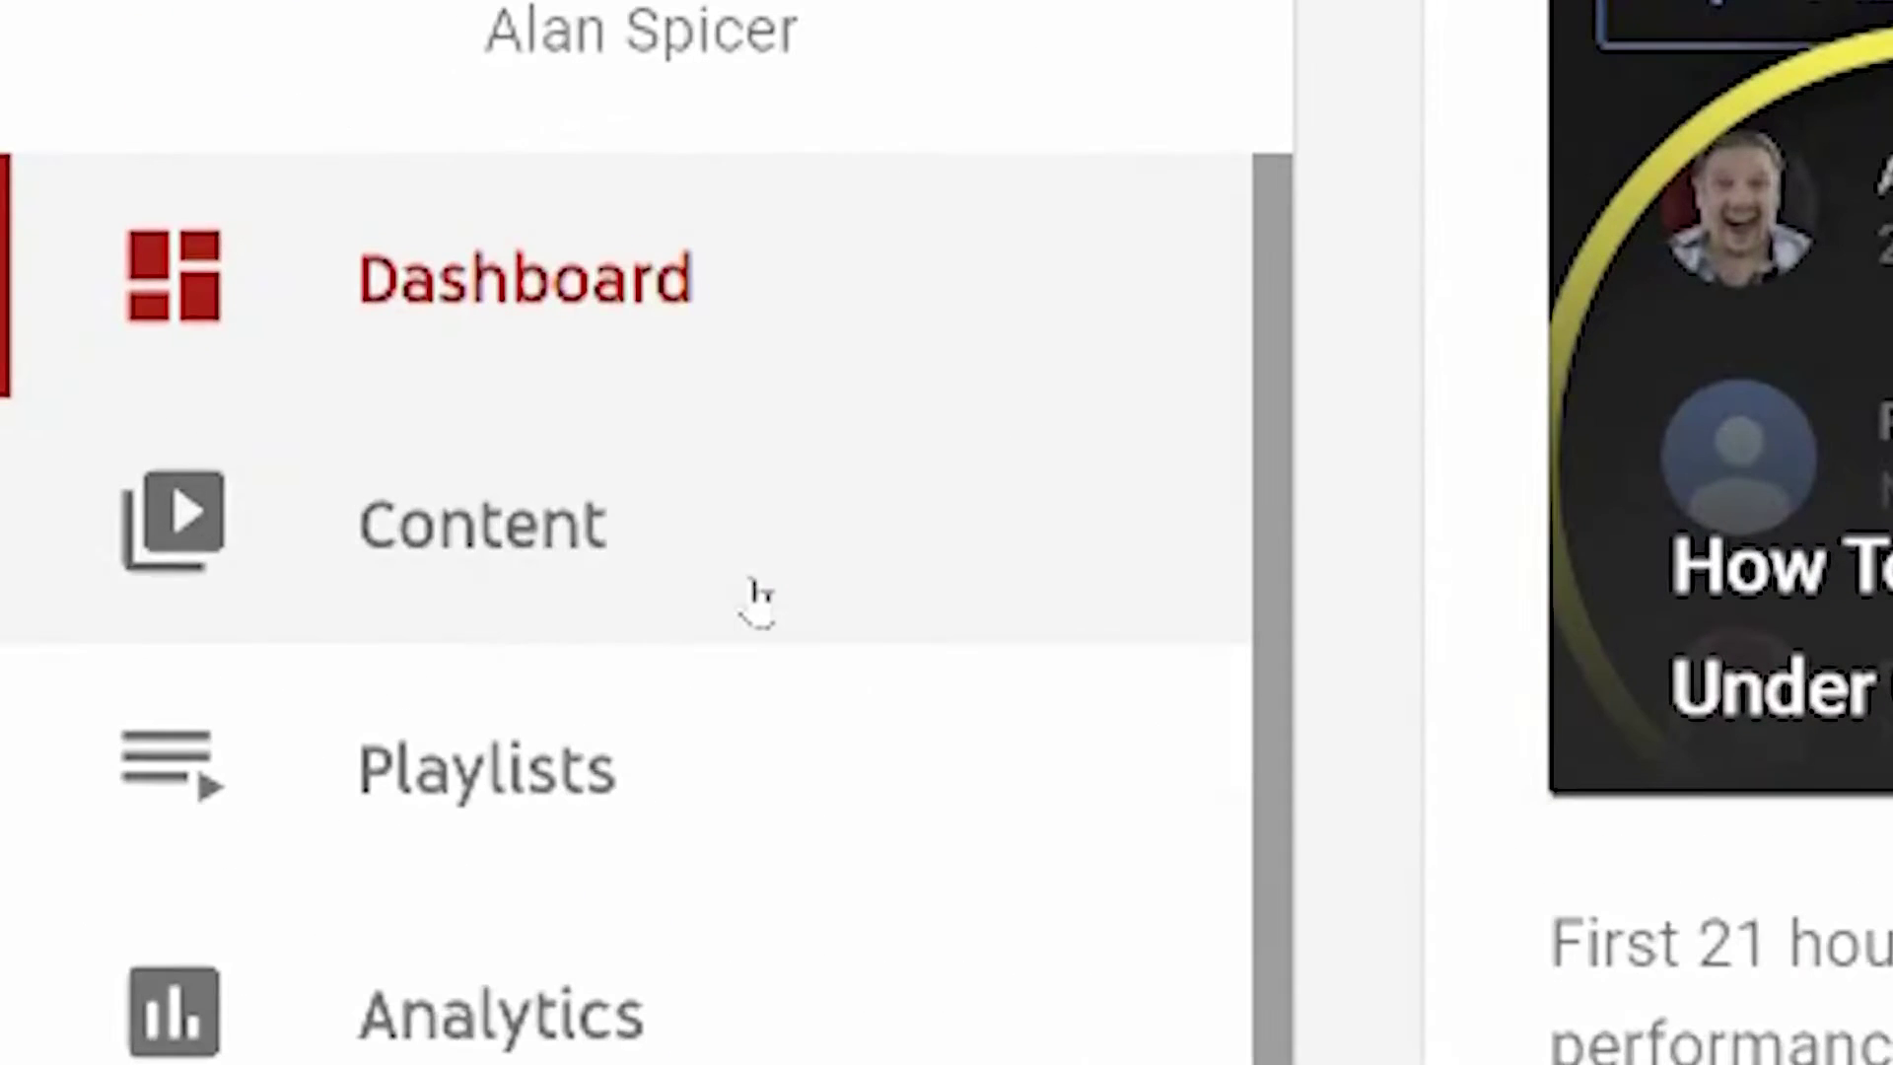
Download the WWE Sells Network to NBC short as an MP4 and play the downloaded file
click(760, 596)
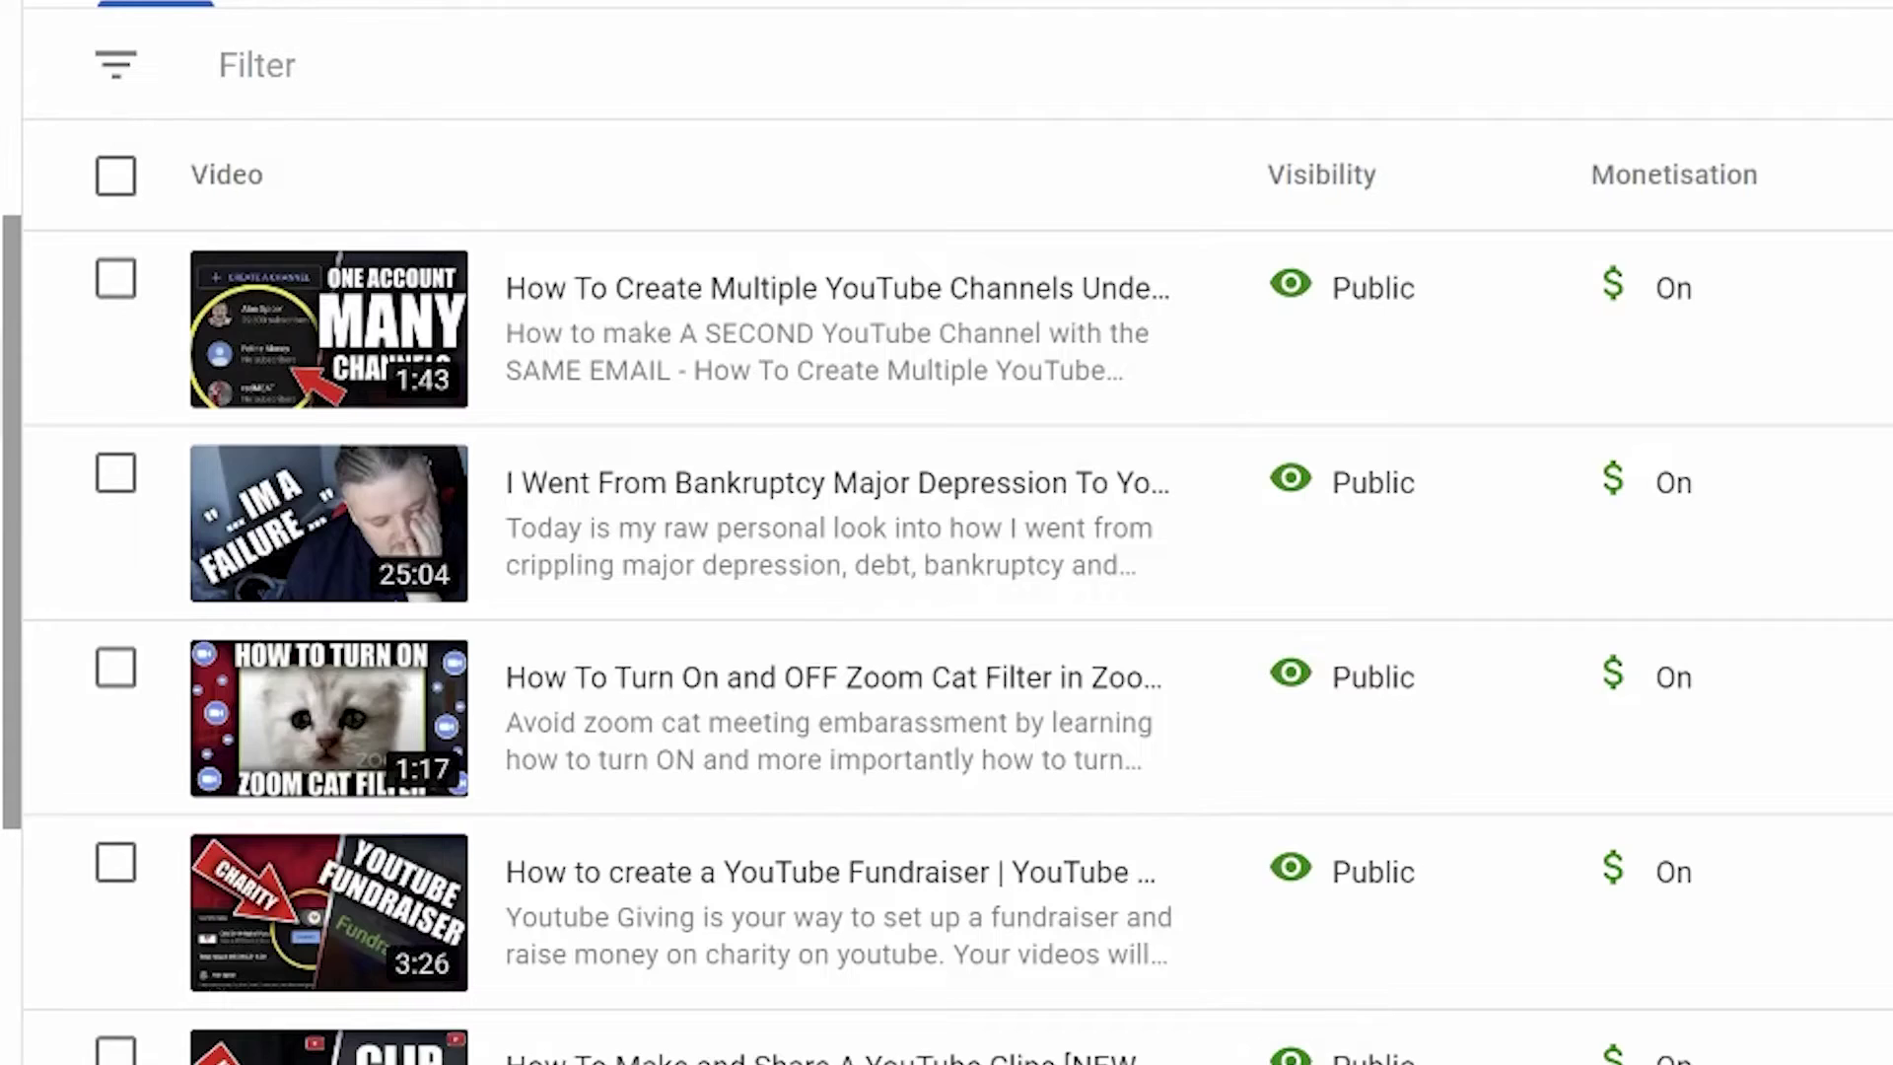
scroll(947, 591, down, 15)
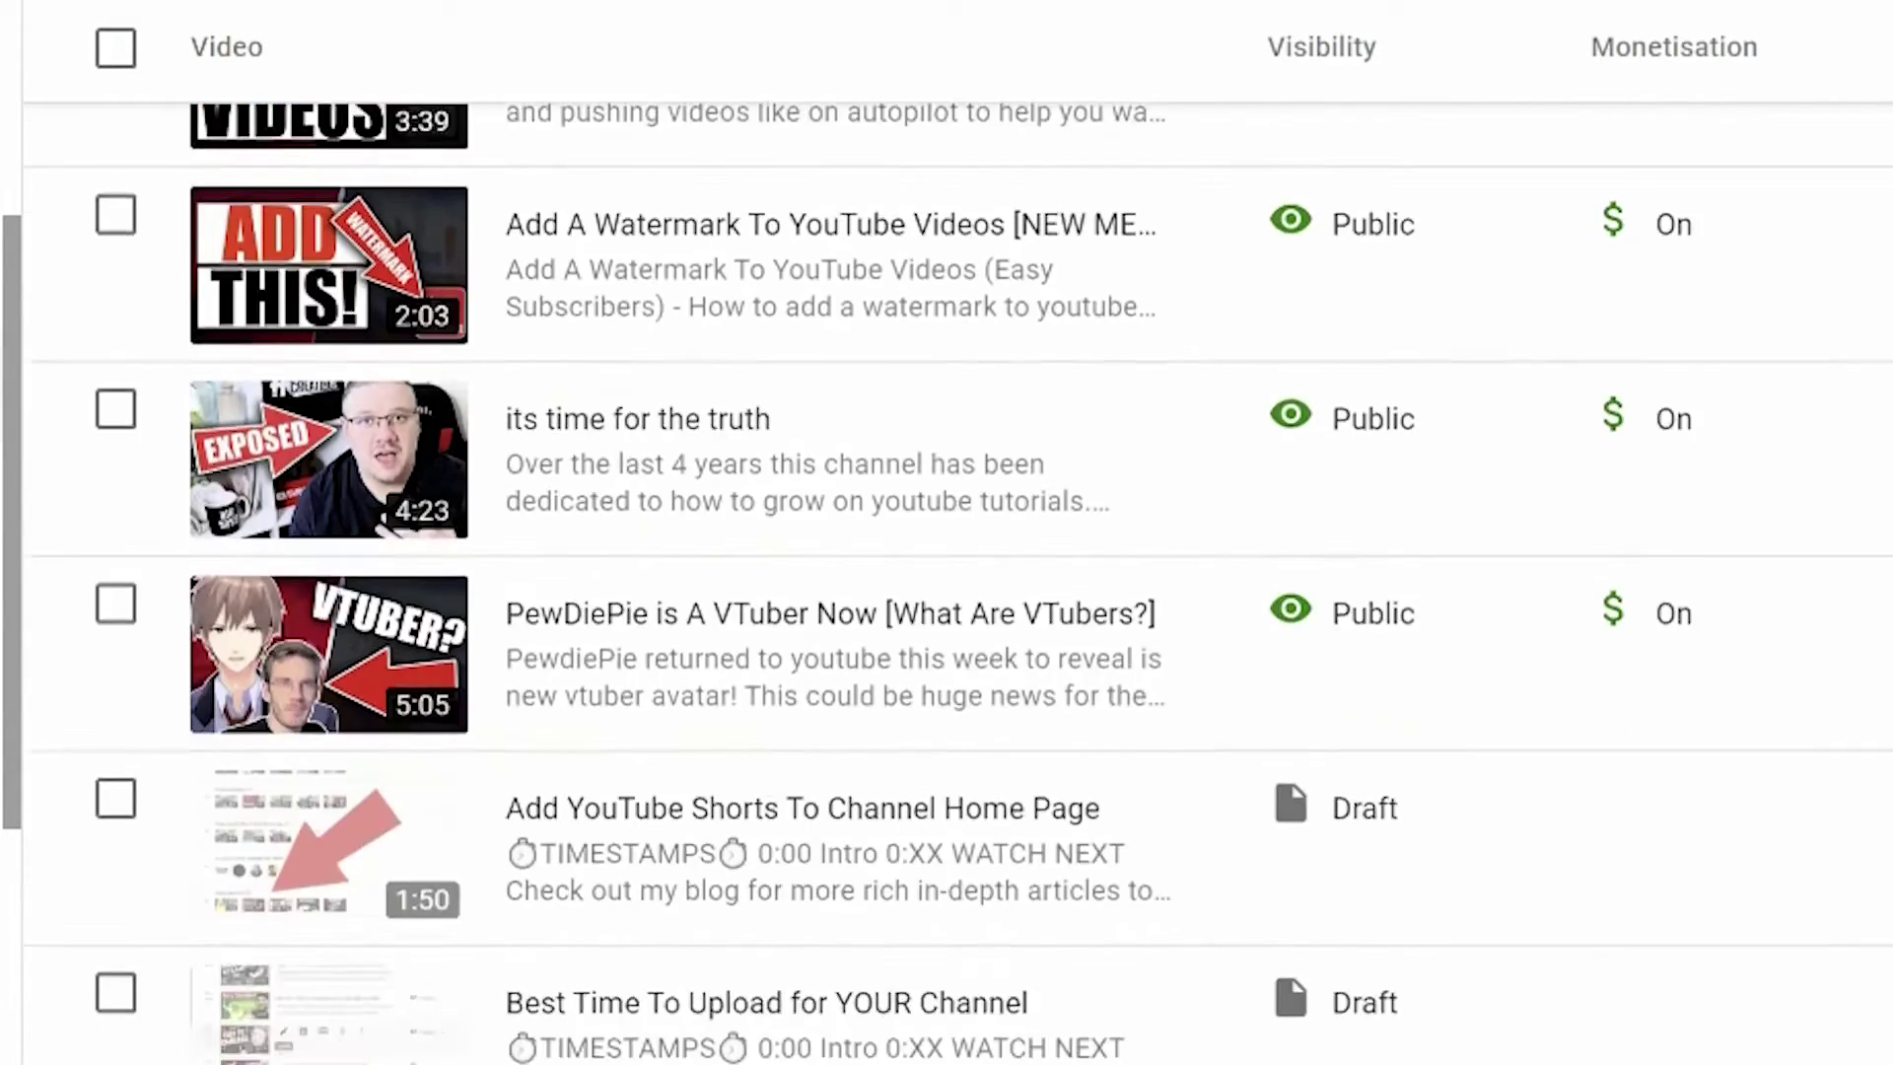
scroll(946, 592, down, 5)
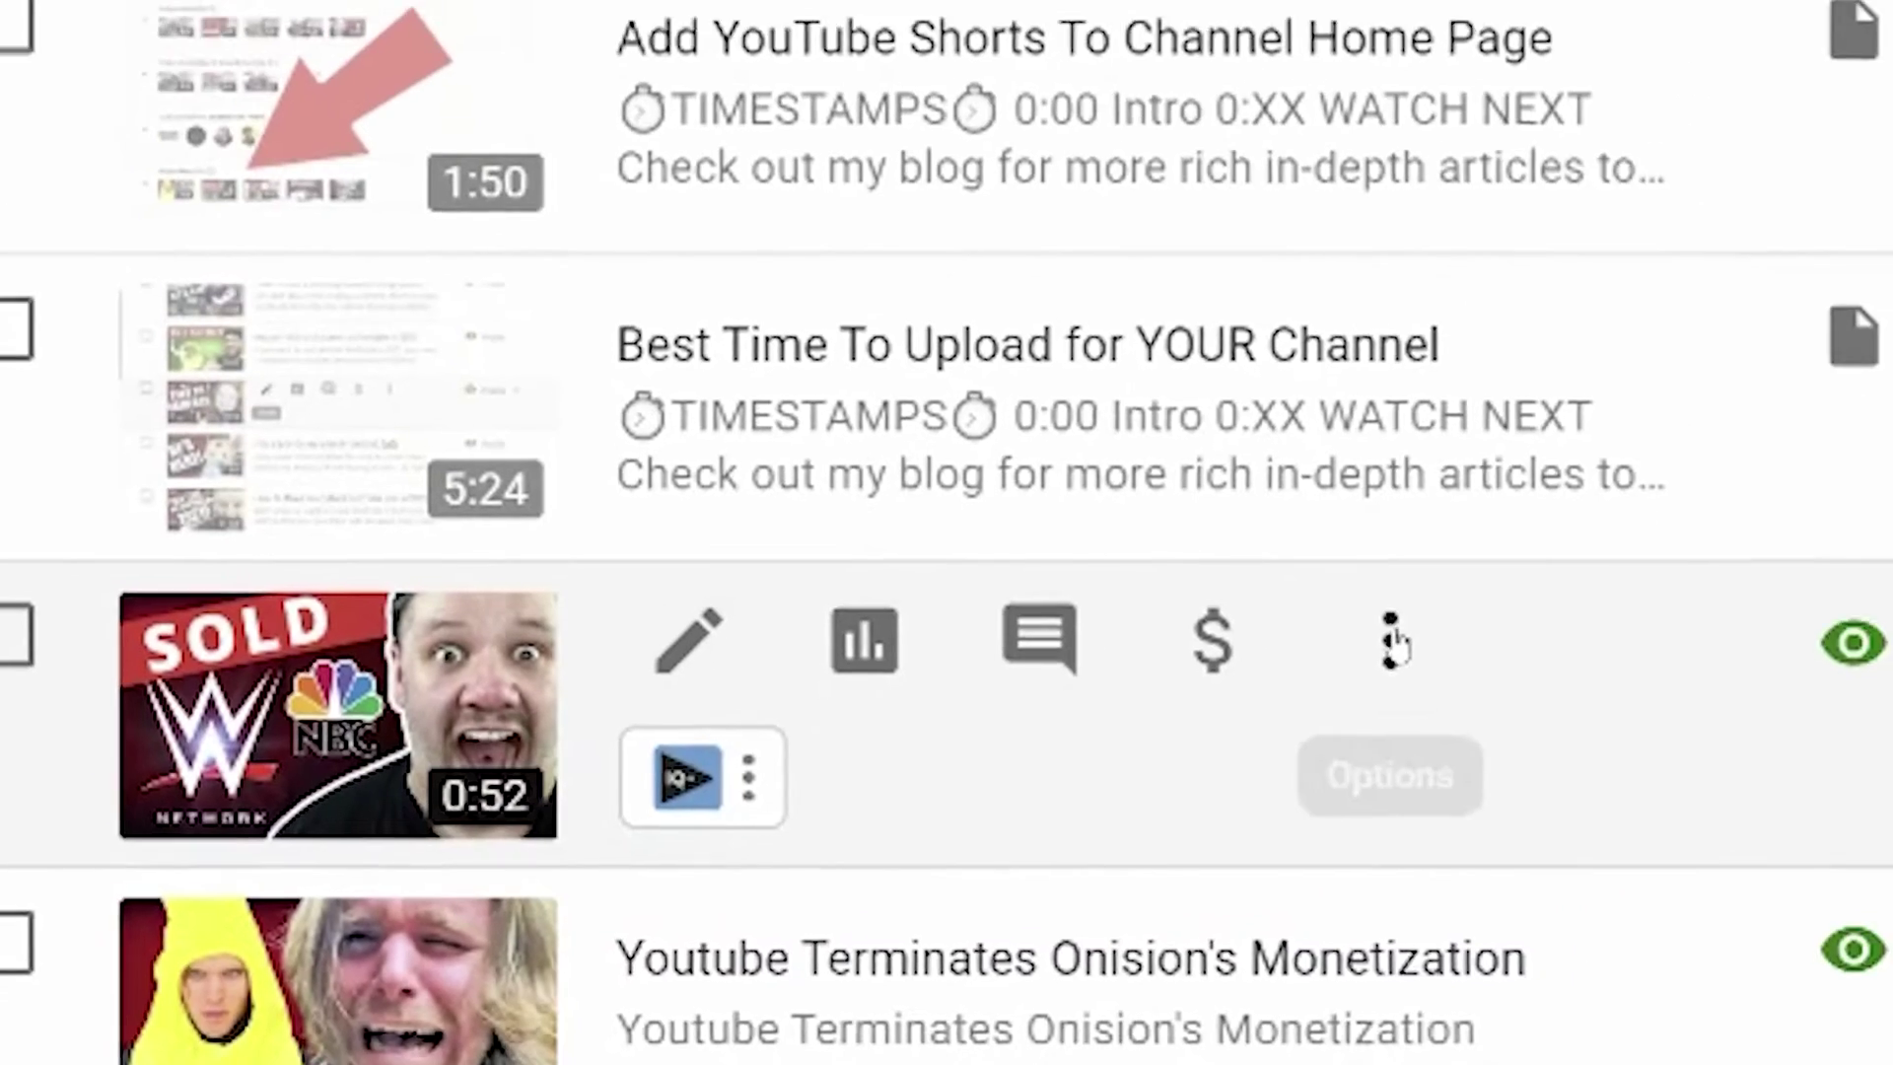
click(1394, 642)
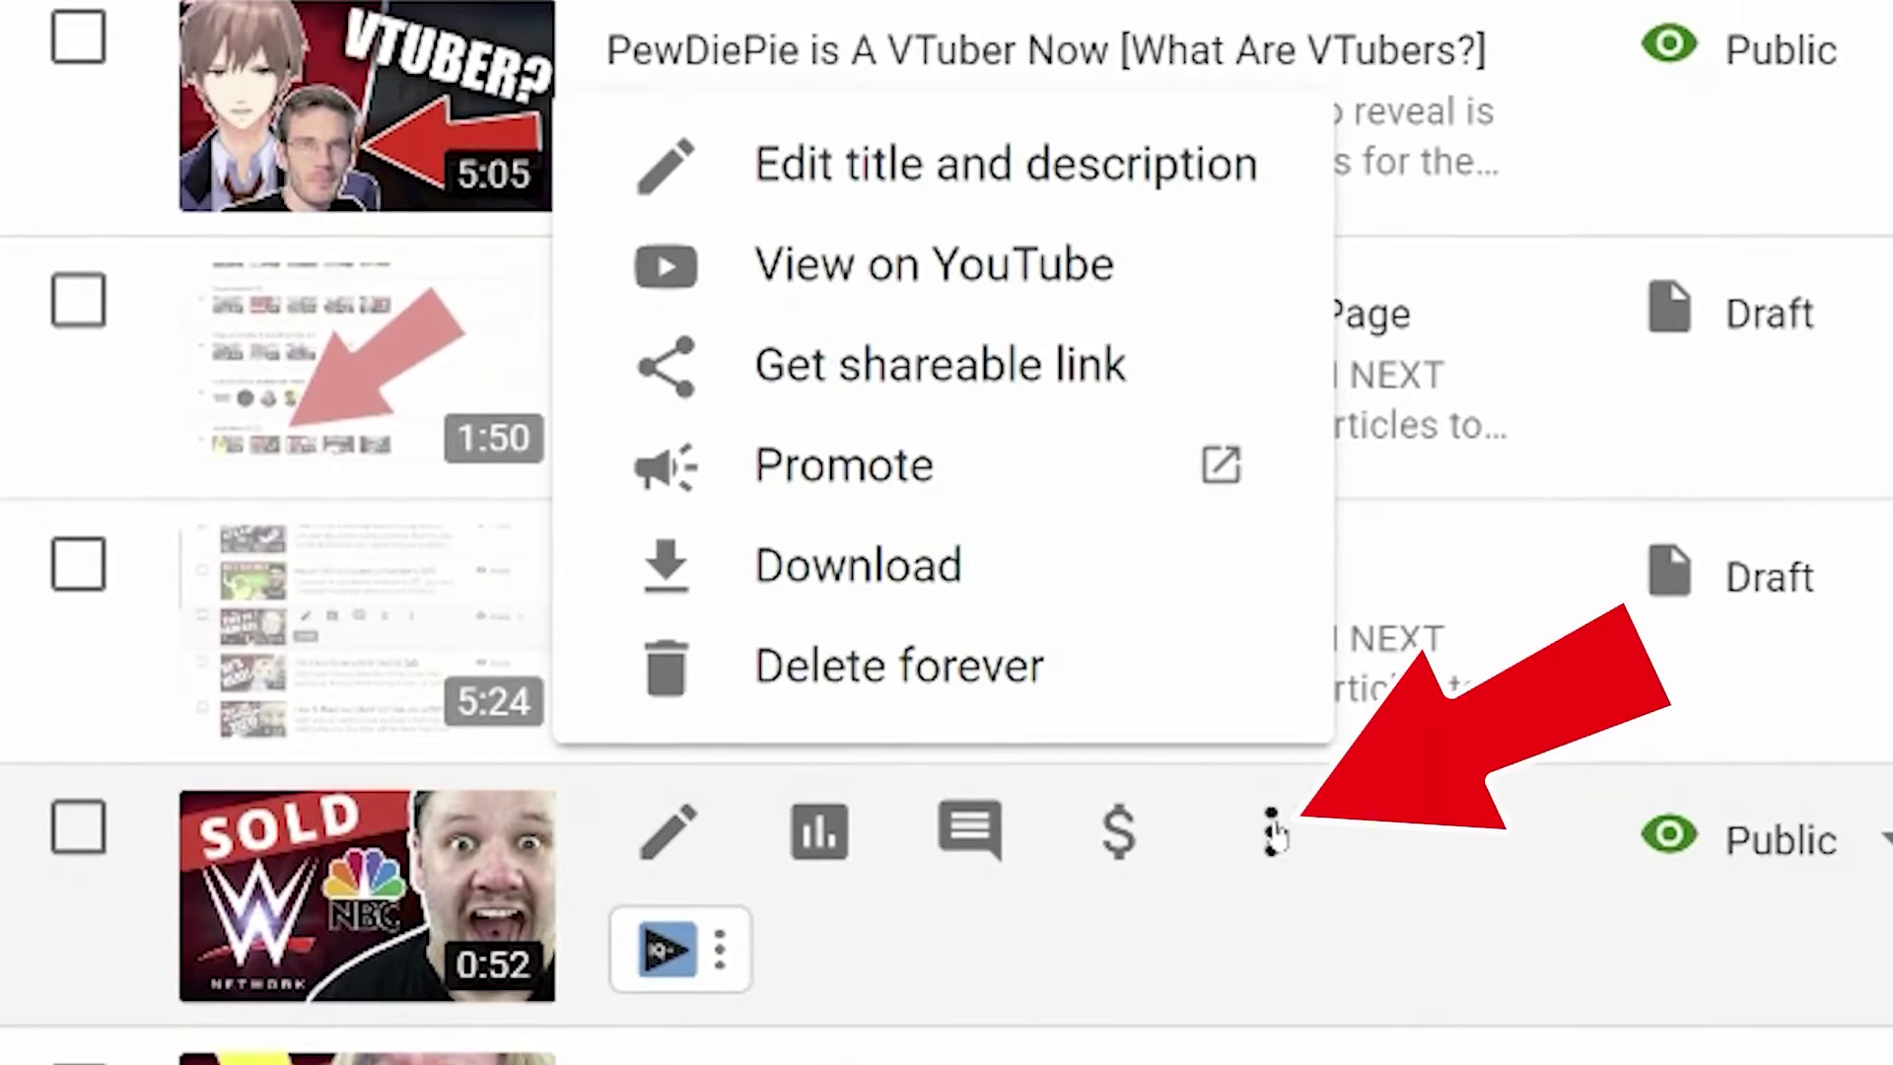
click(983, 590)
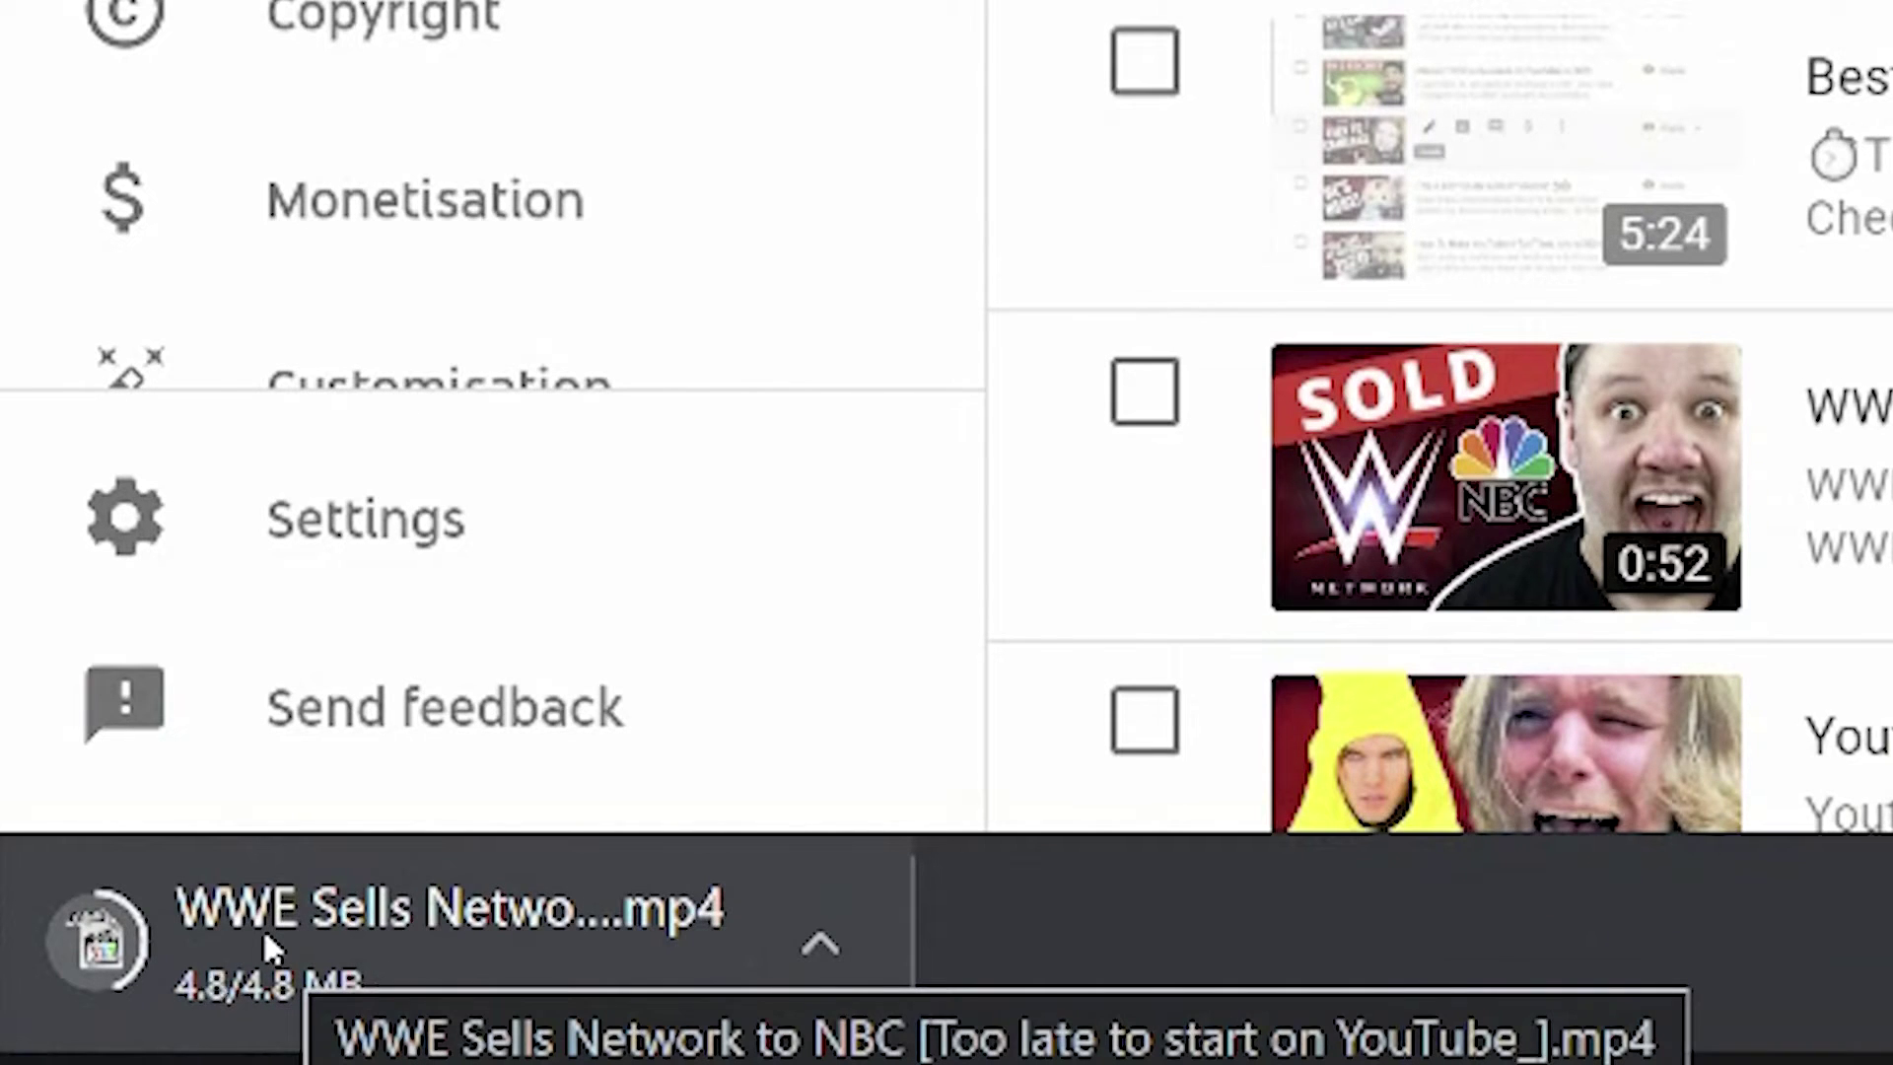
click(262, 927)
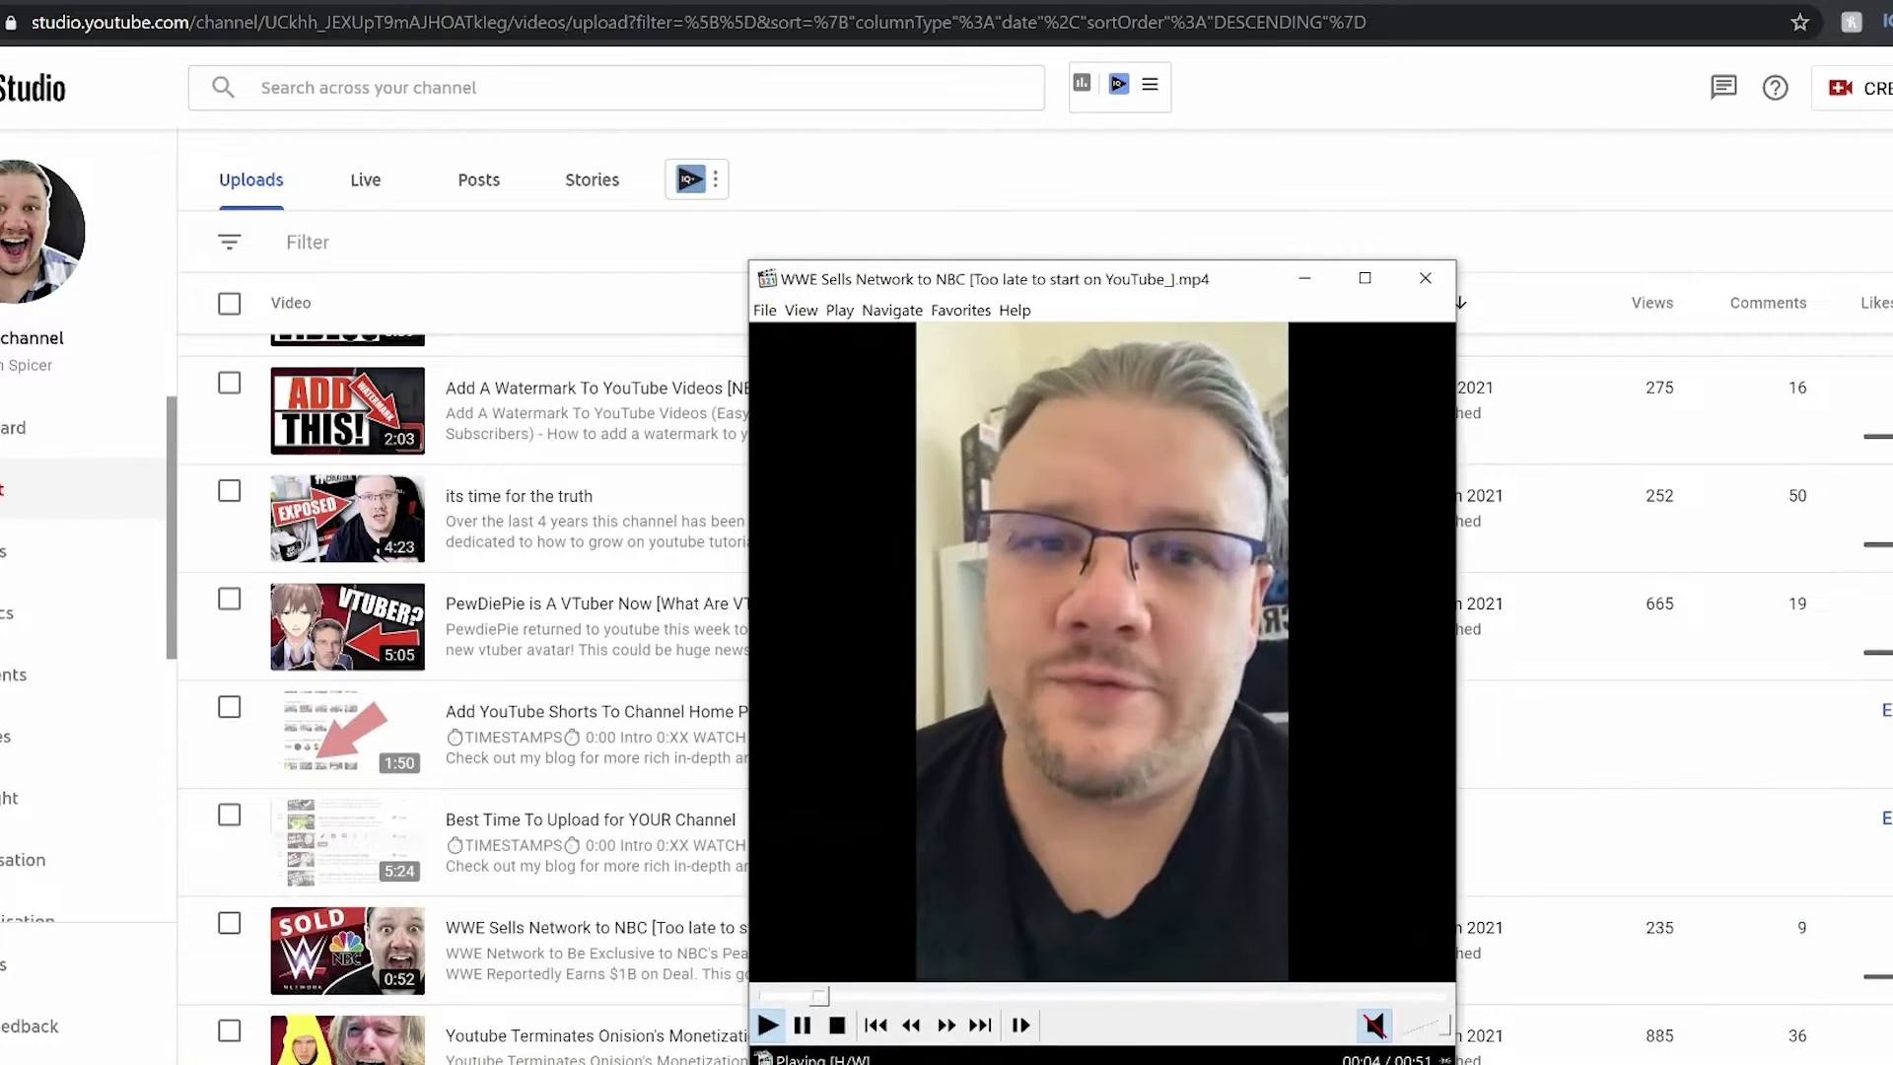
drag(1108, 274, 734, 114)
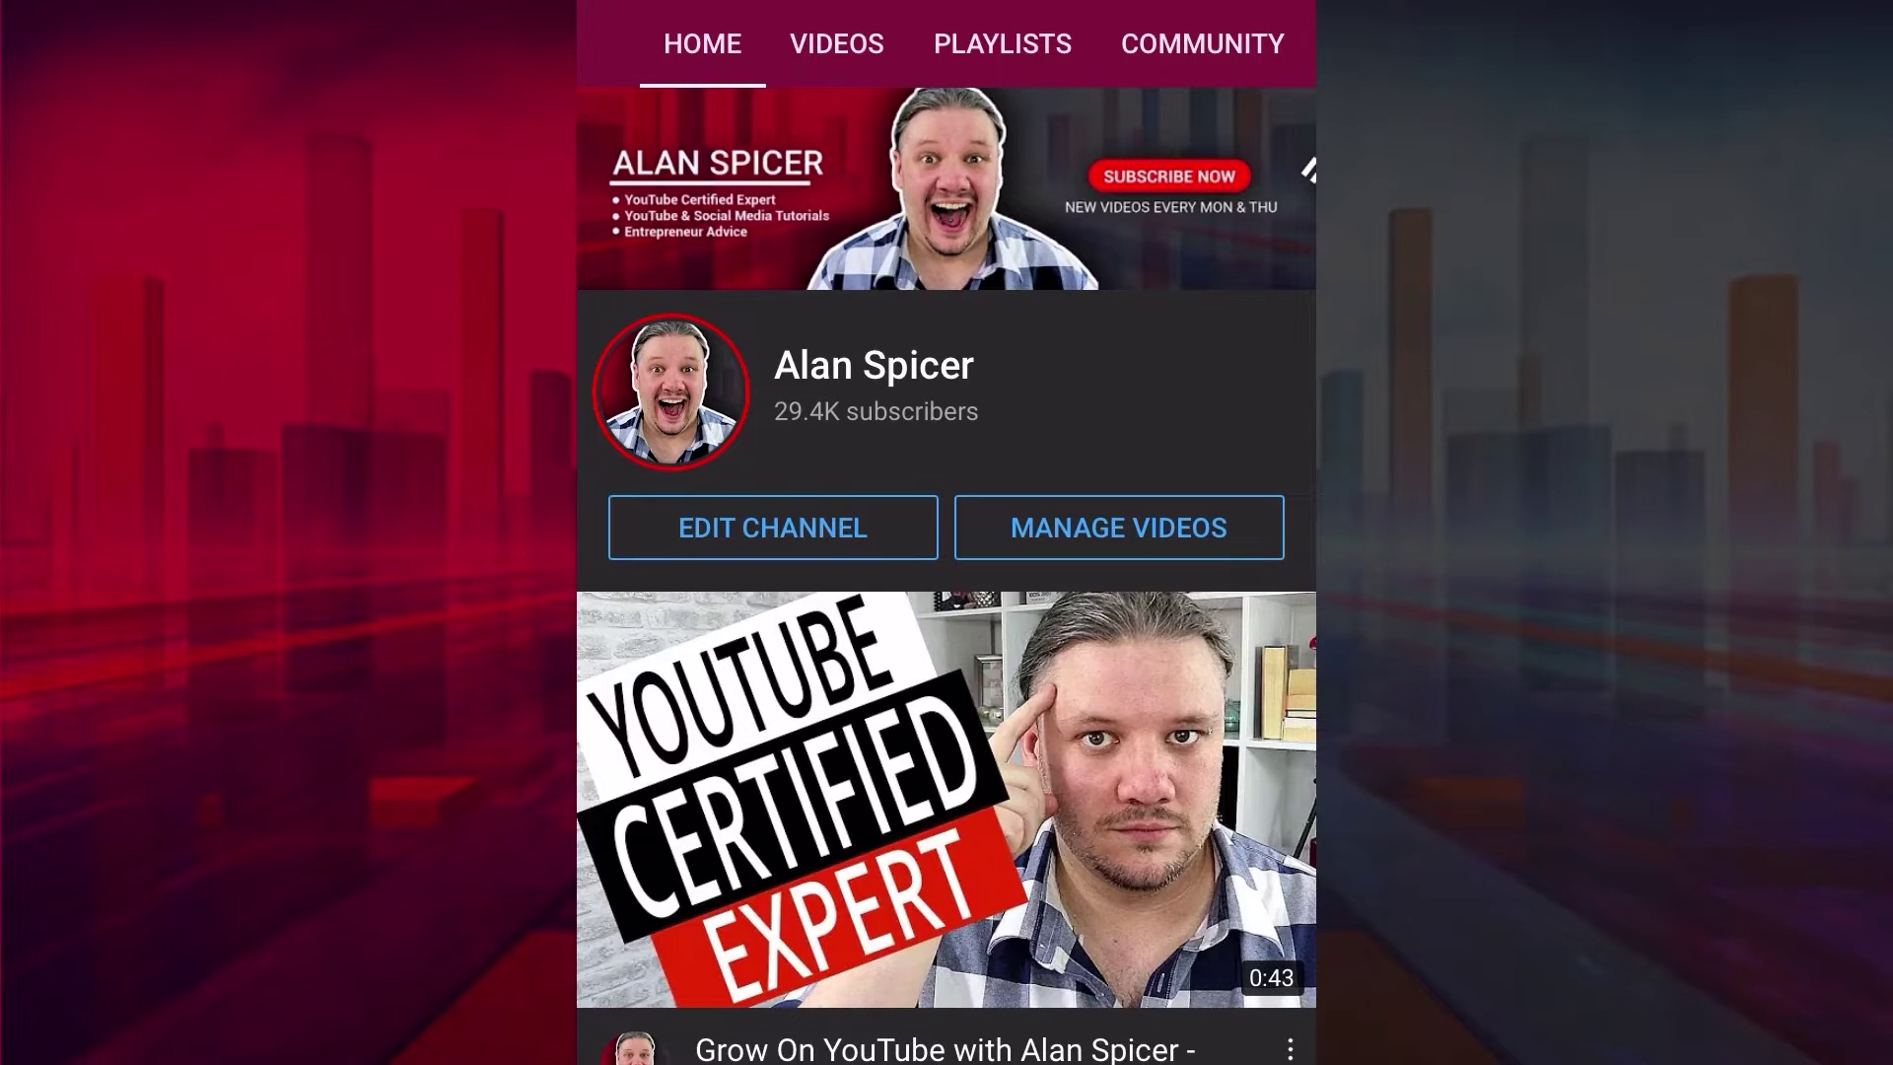
Open 'Youtube Terminates Onision's Monetization' from the channel's Videos tab and scroll its watch page
click(838, 43)
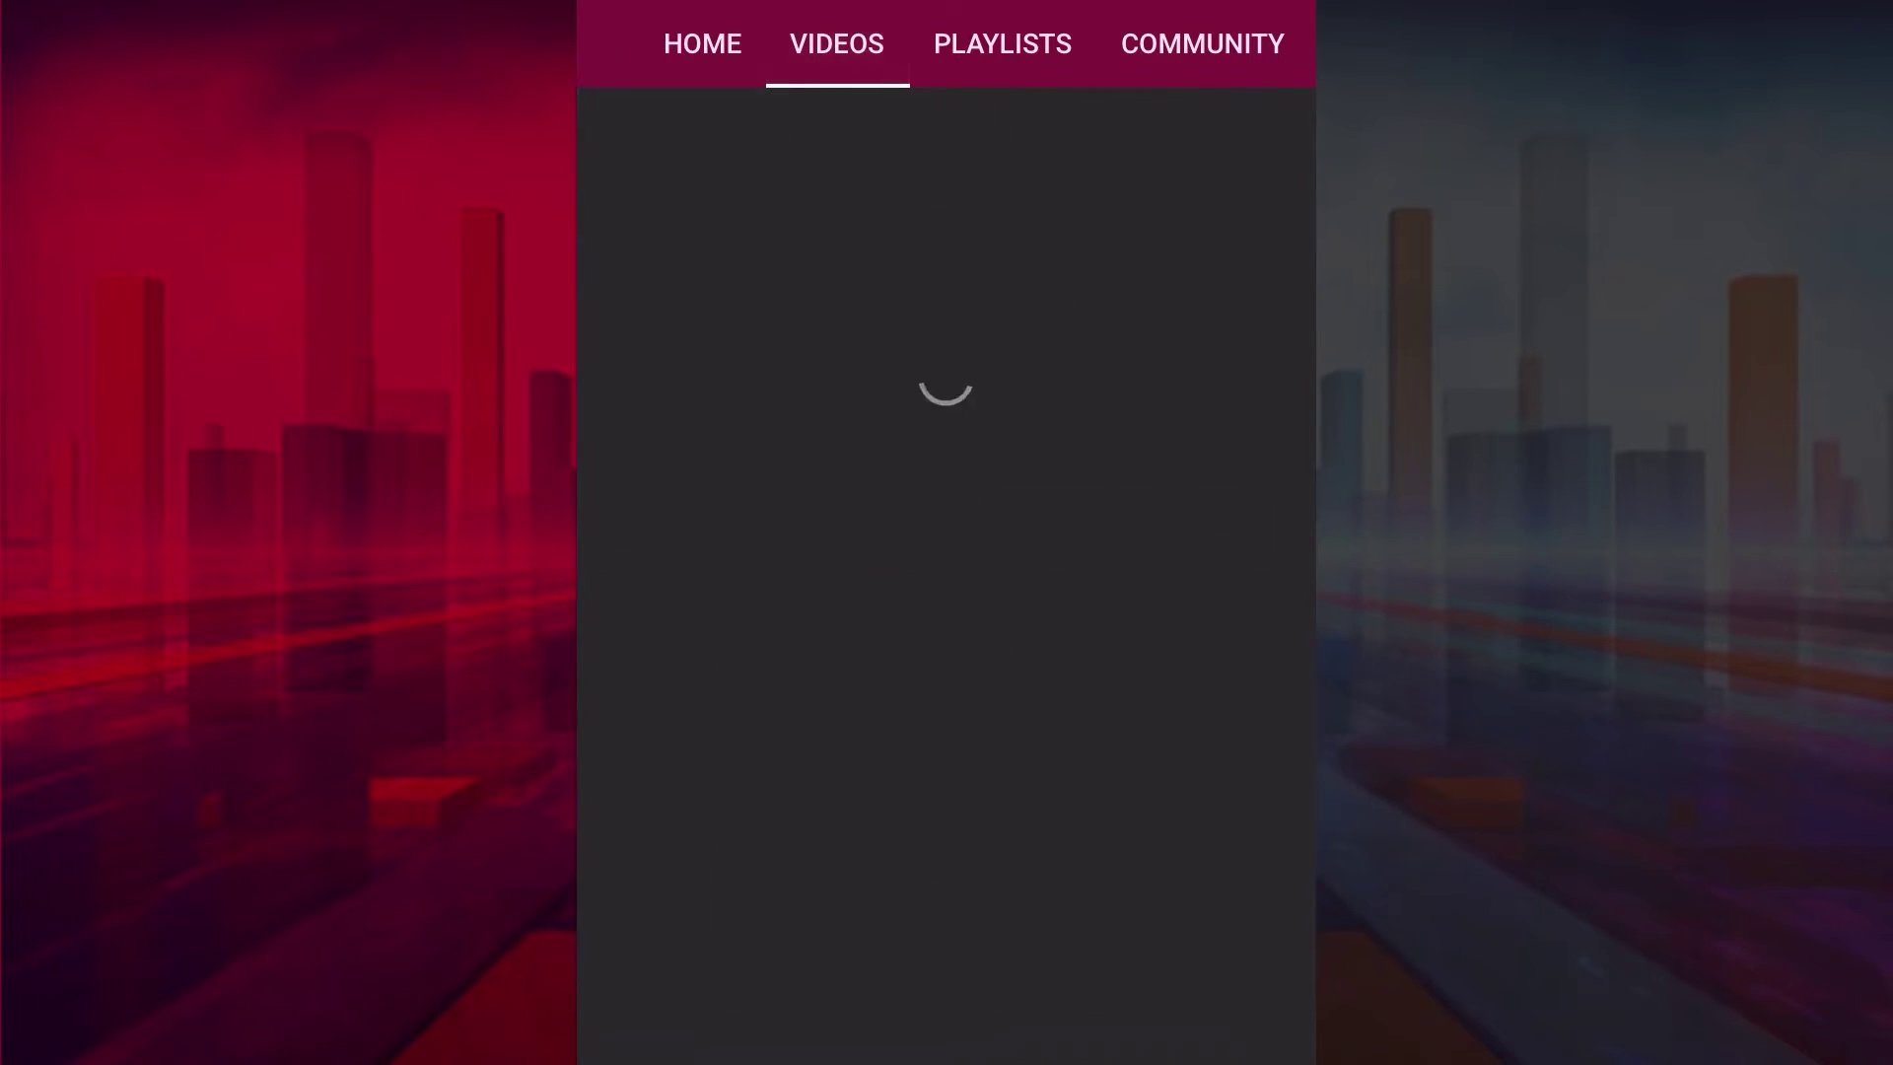
scroll(947, 533, down, 15)
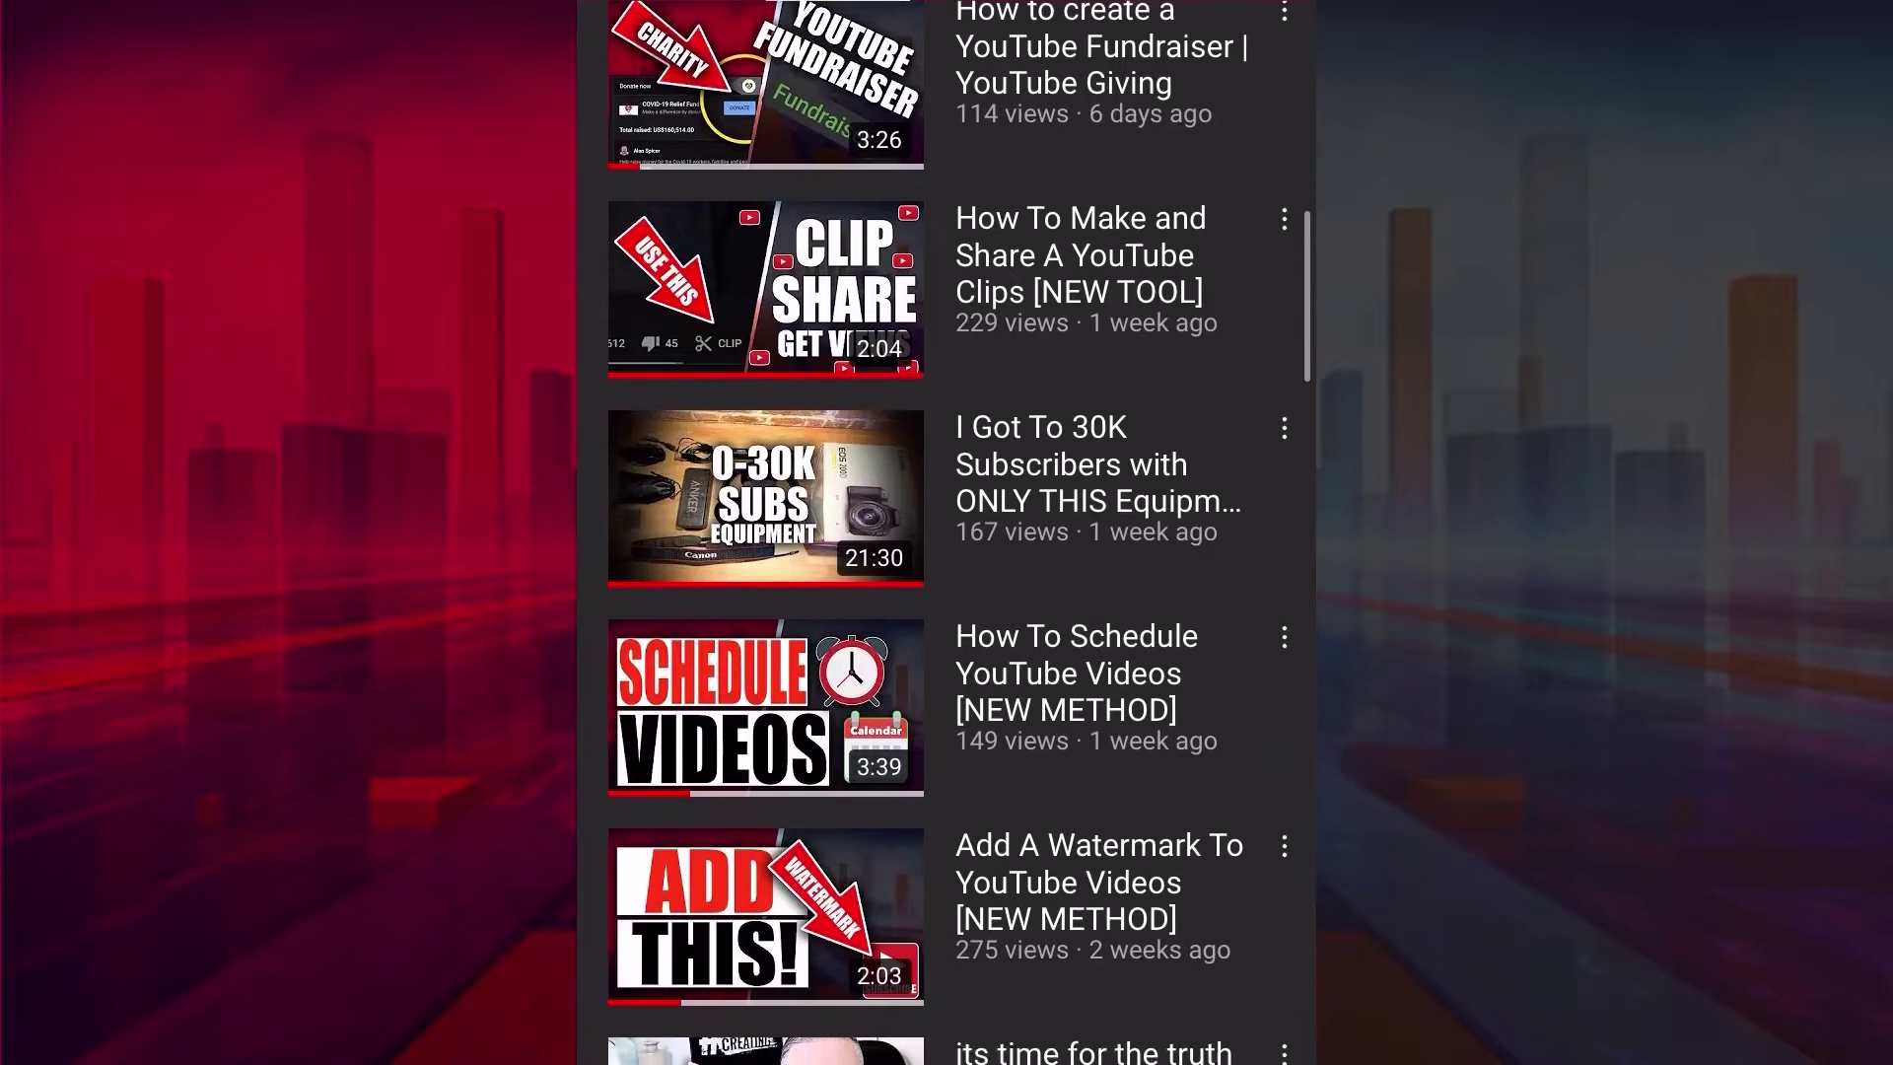
scroll(947, 533, down, 2)
click(765, 867)
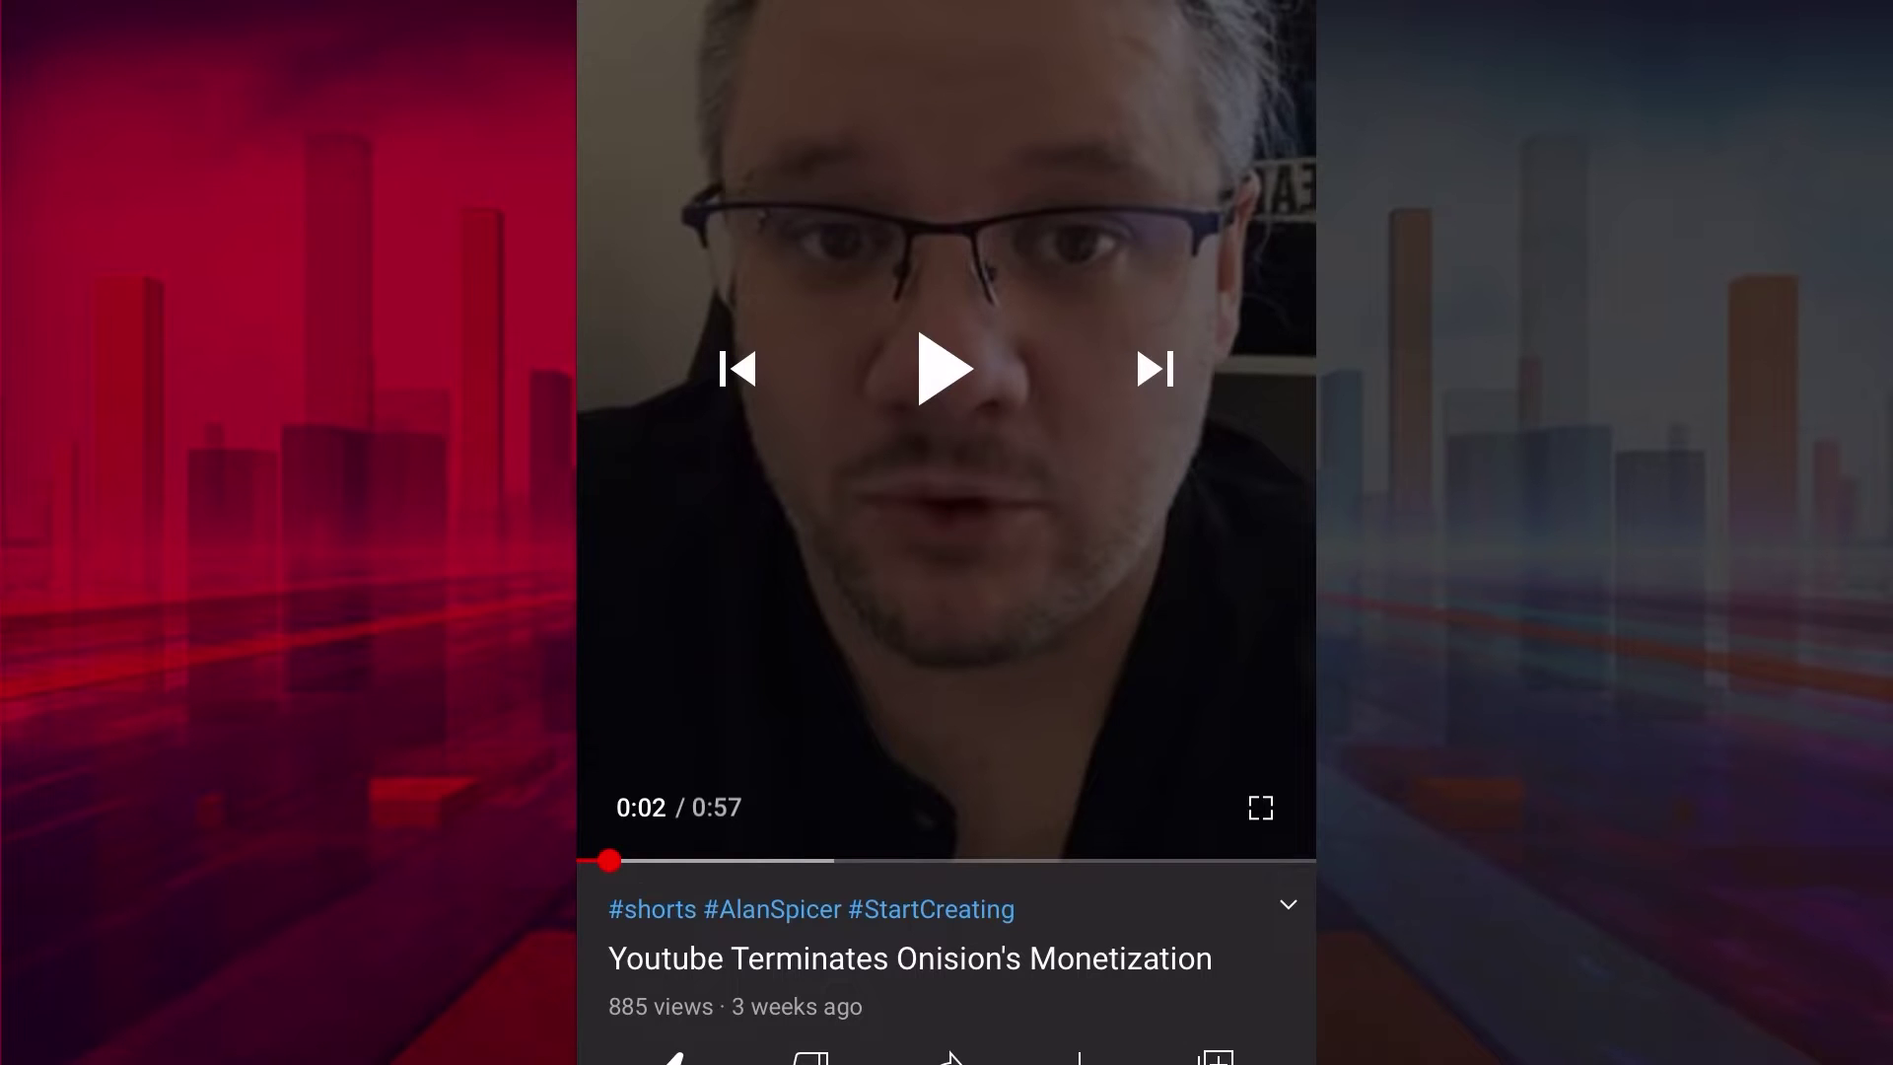
scroll(946, 740, down, 5)
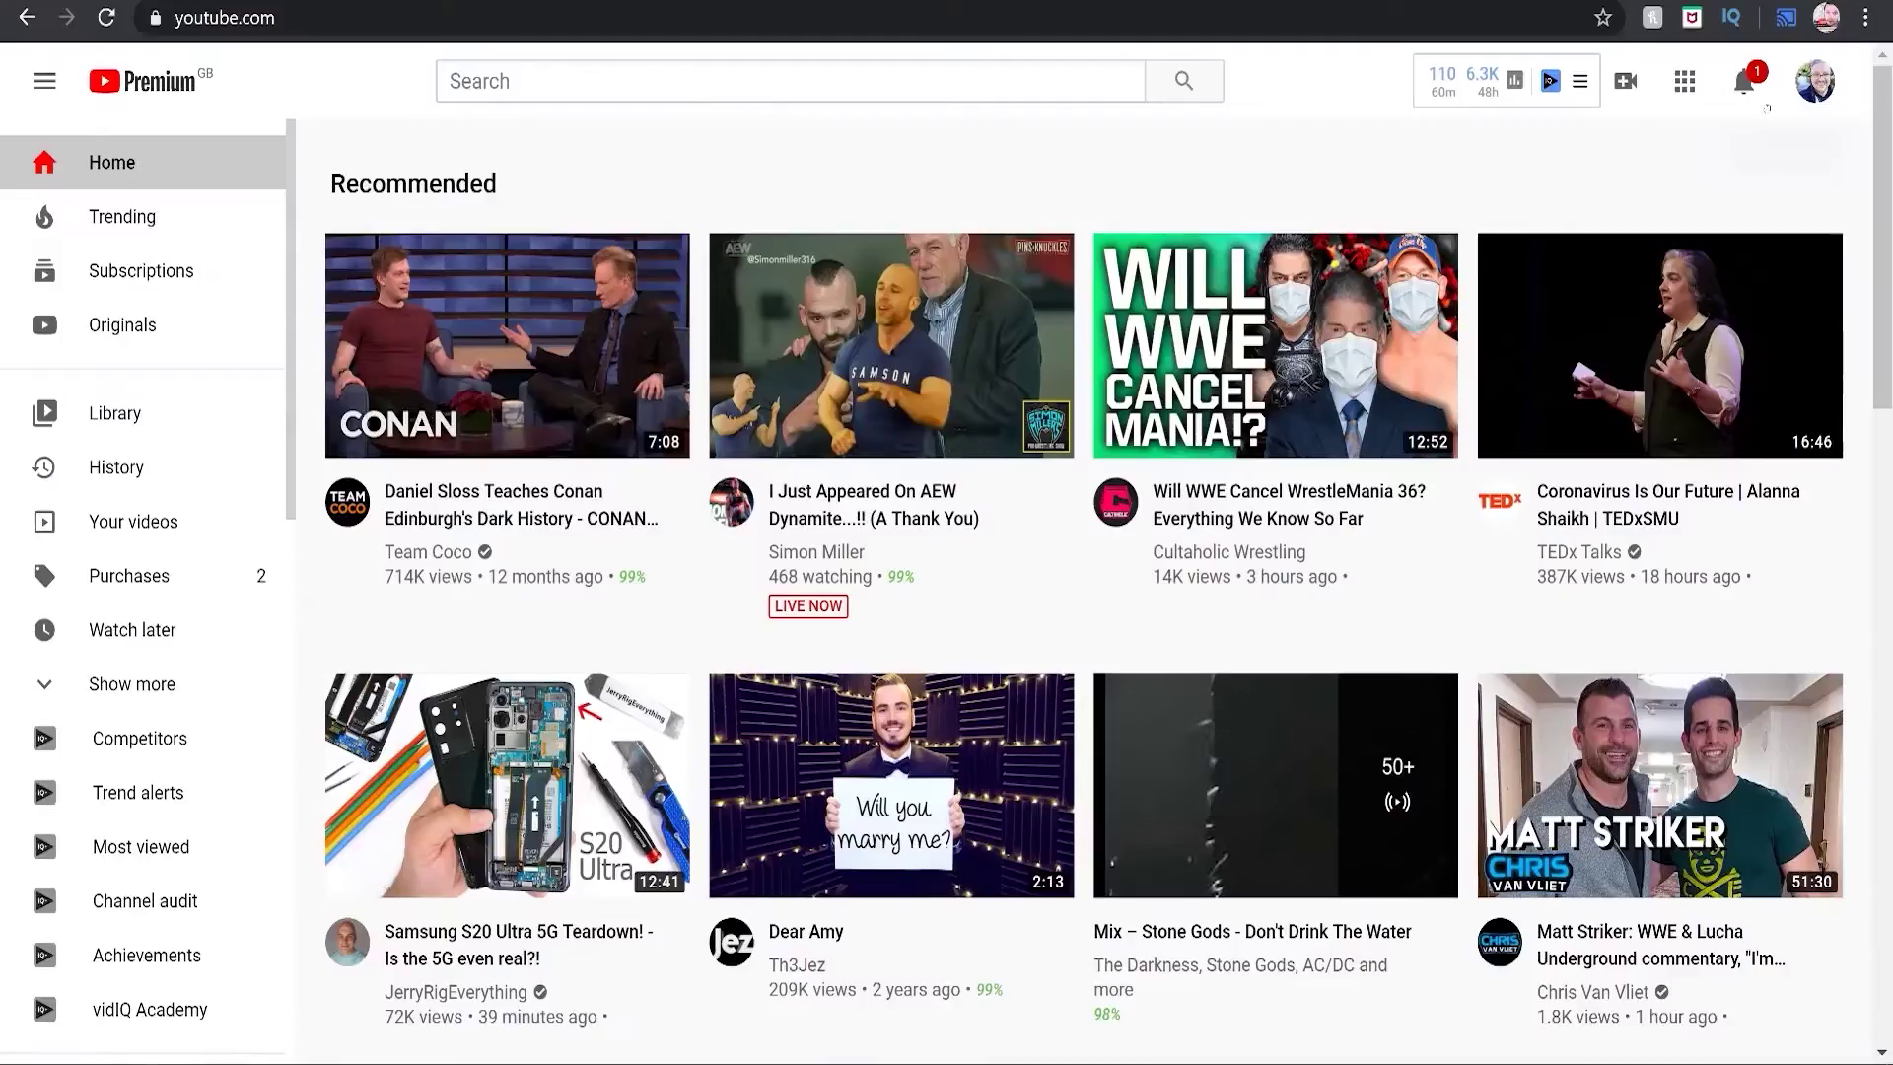
Go to YouTube Studio from the account menu and download an uploaded video as MP4
click(1822, 80)
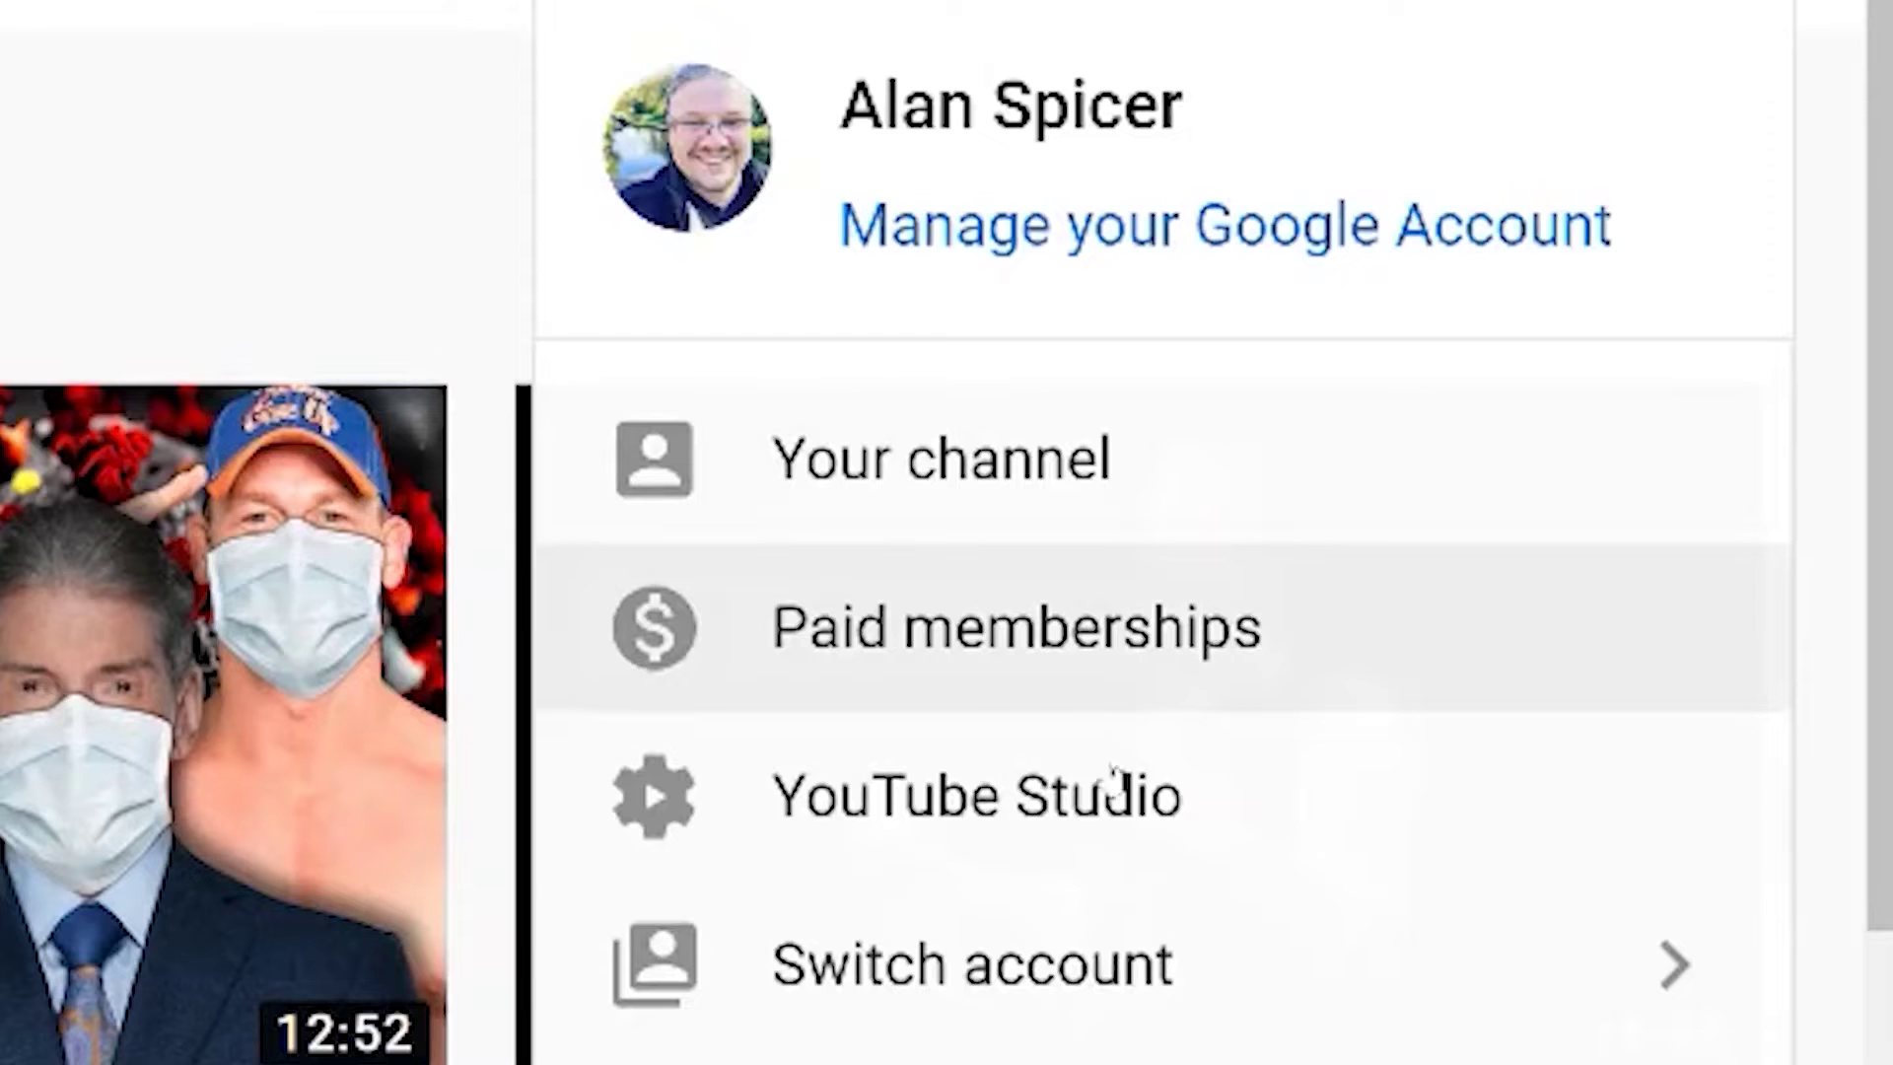
click(1105, 786)
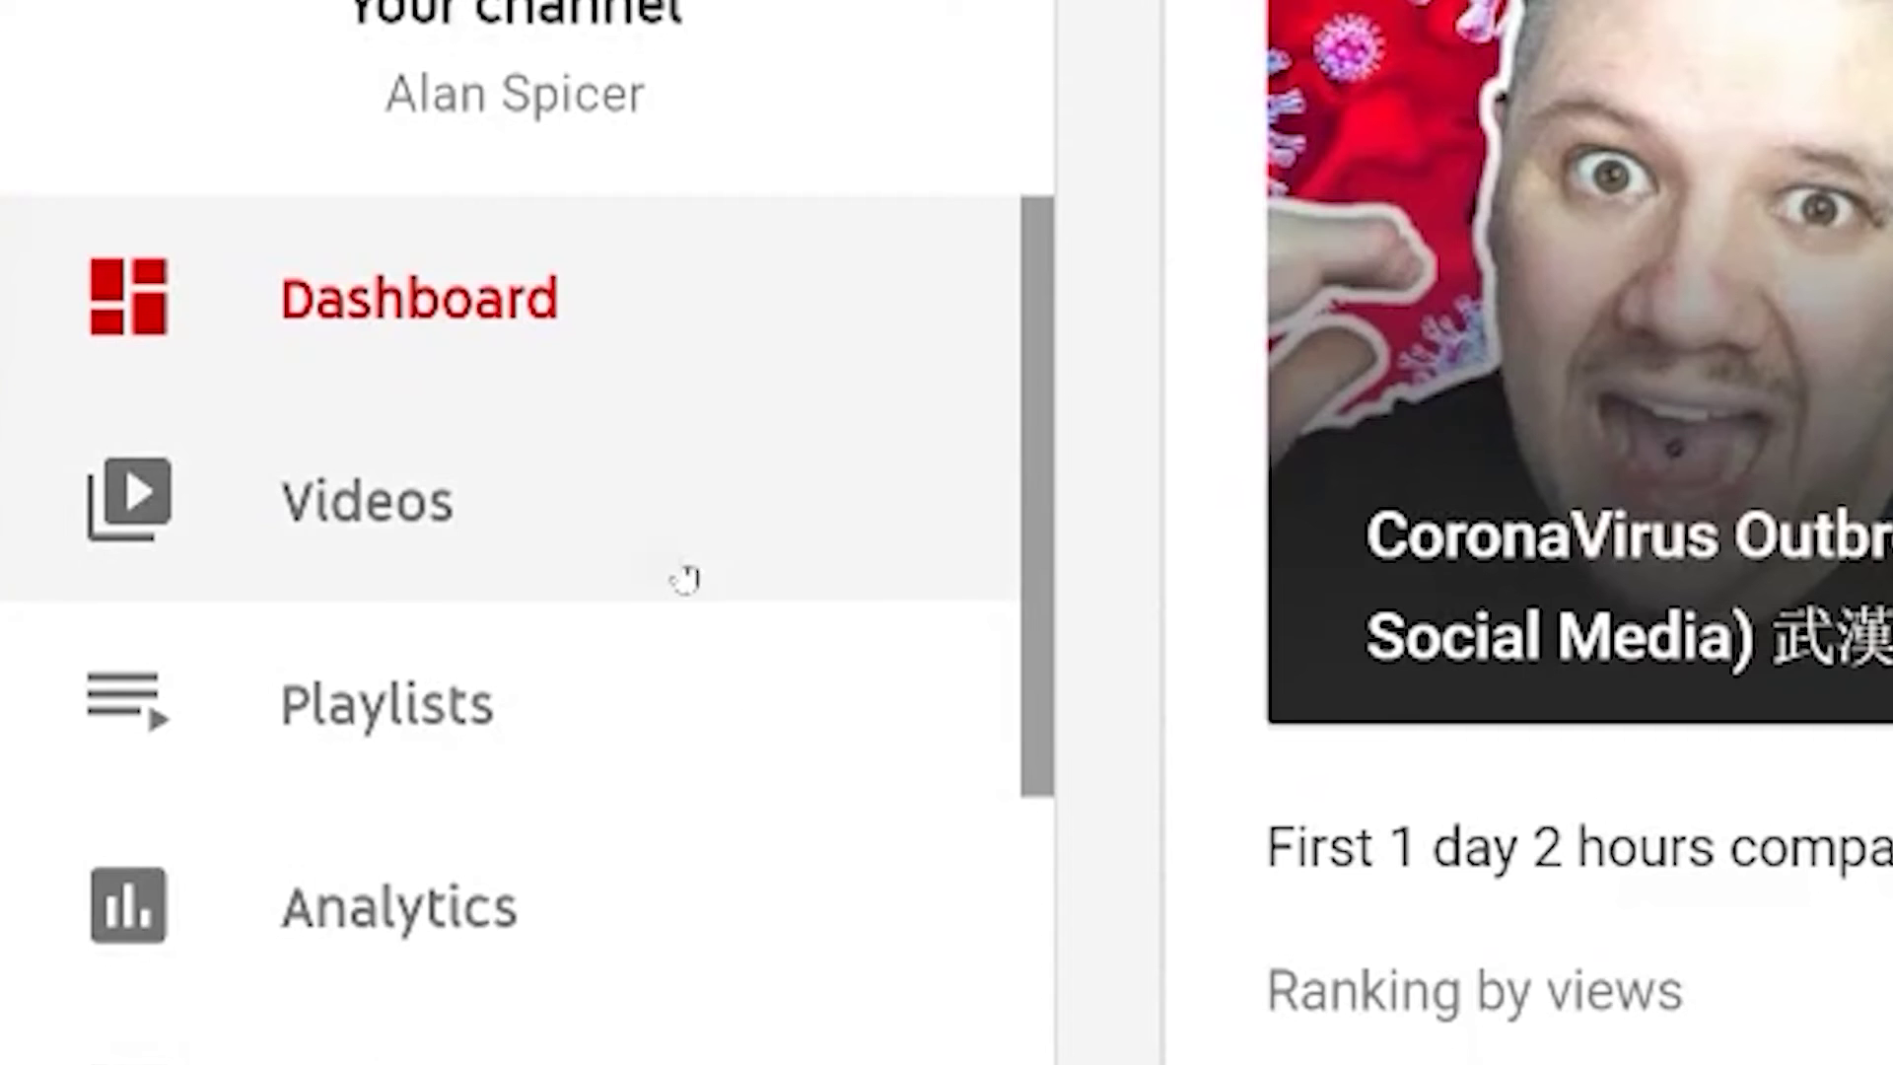
click(670, 572)
scroll(1095, 690, down, 5)
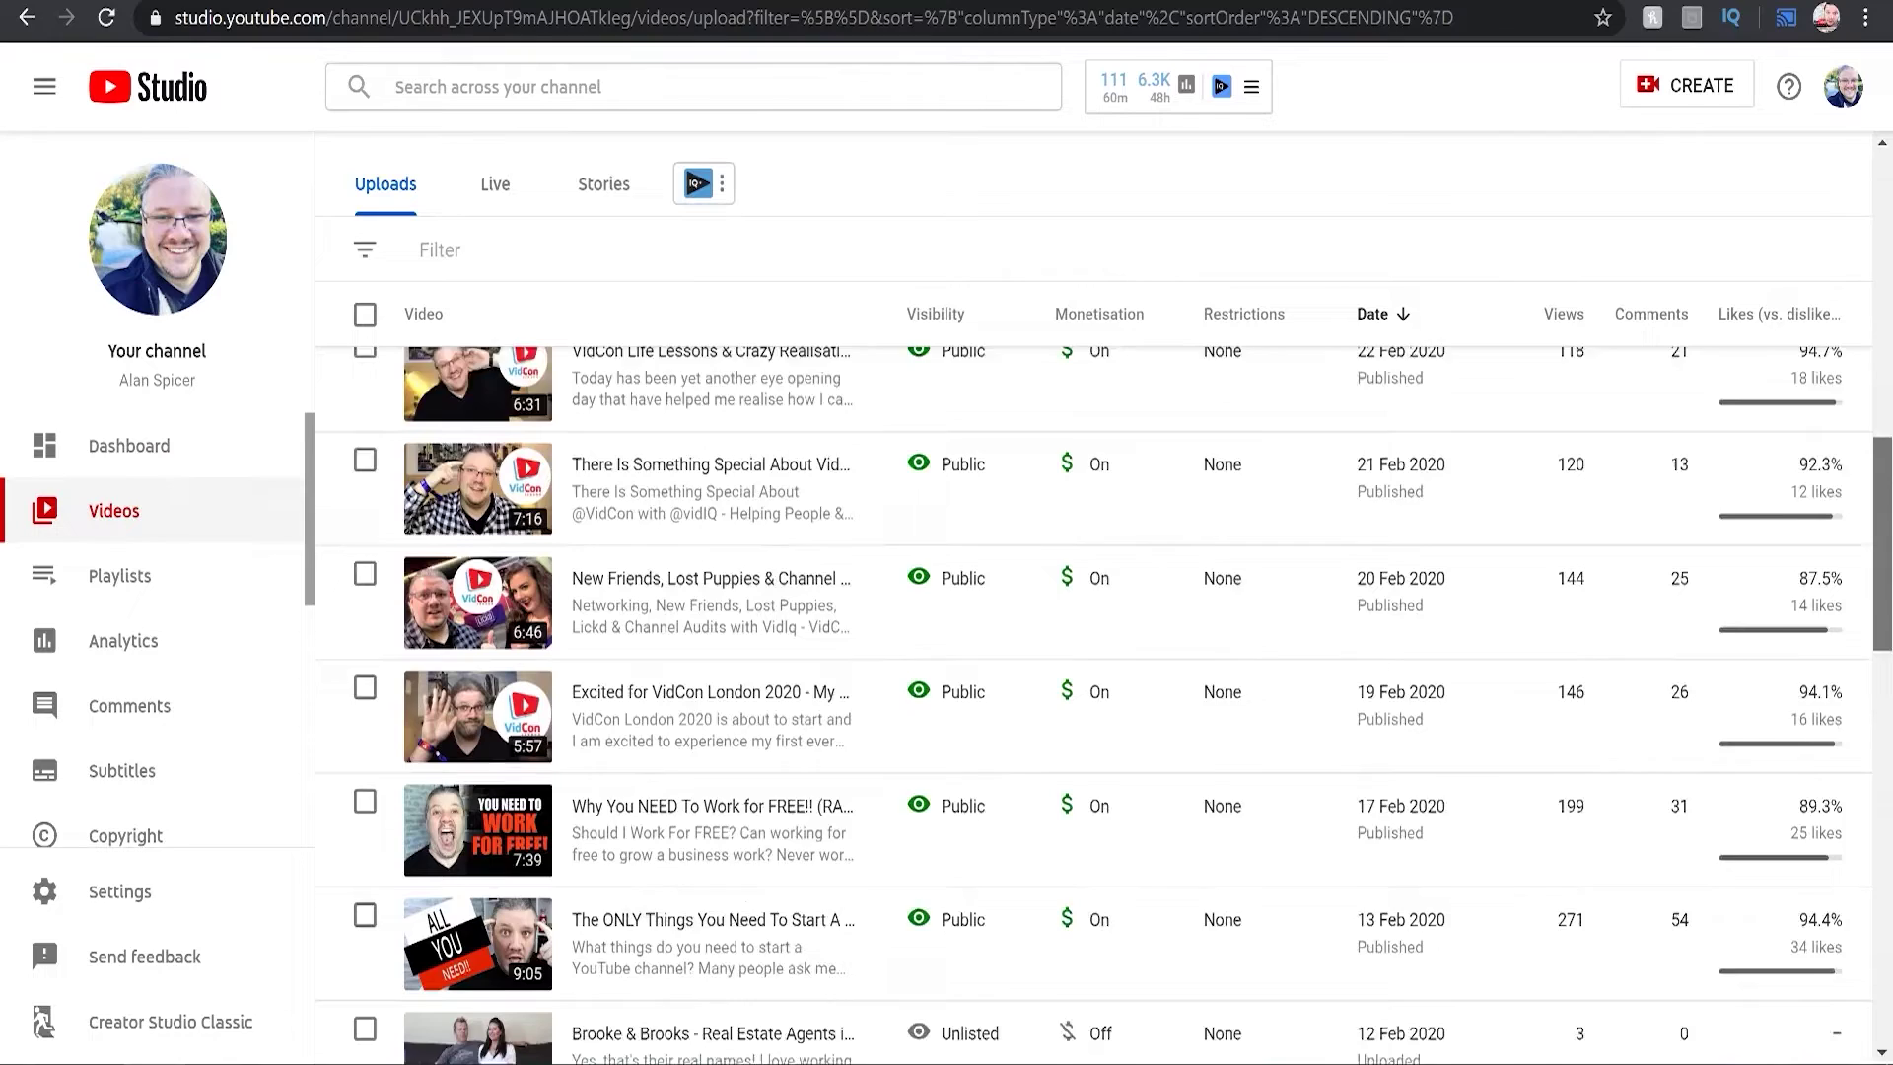
scroll(1094, 691, down, 1)
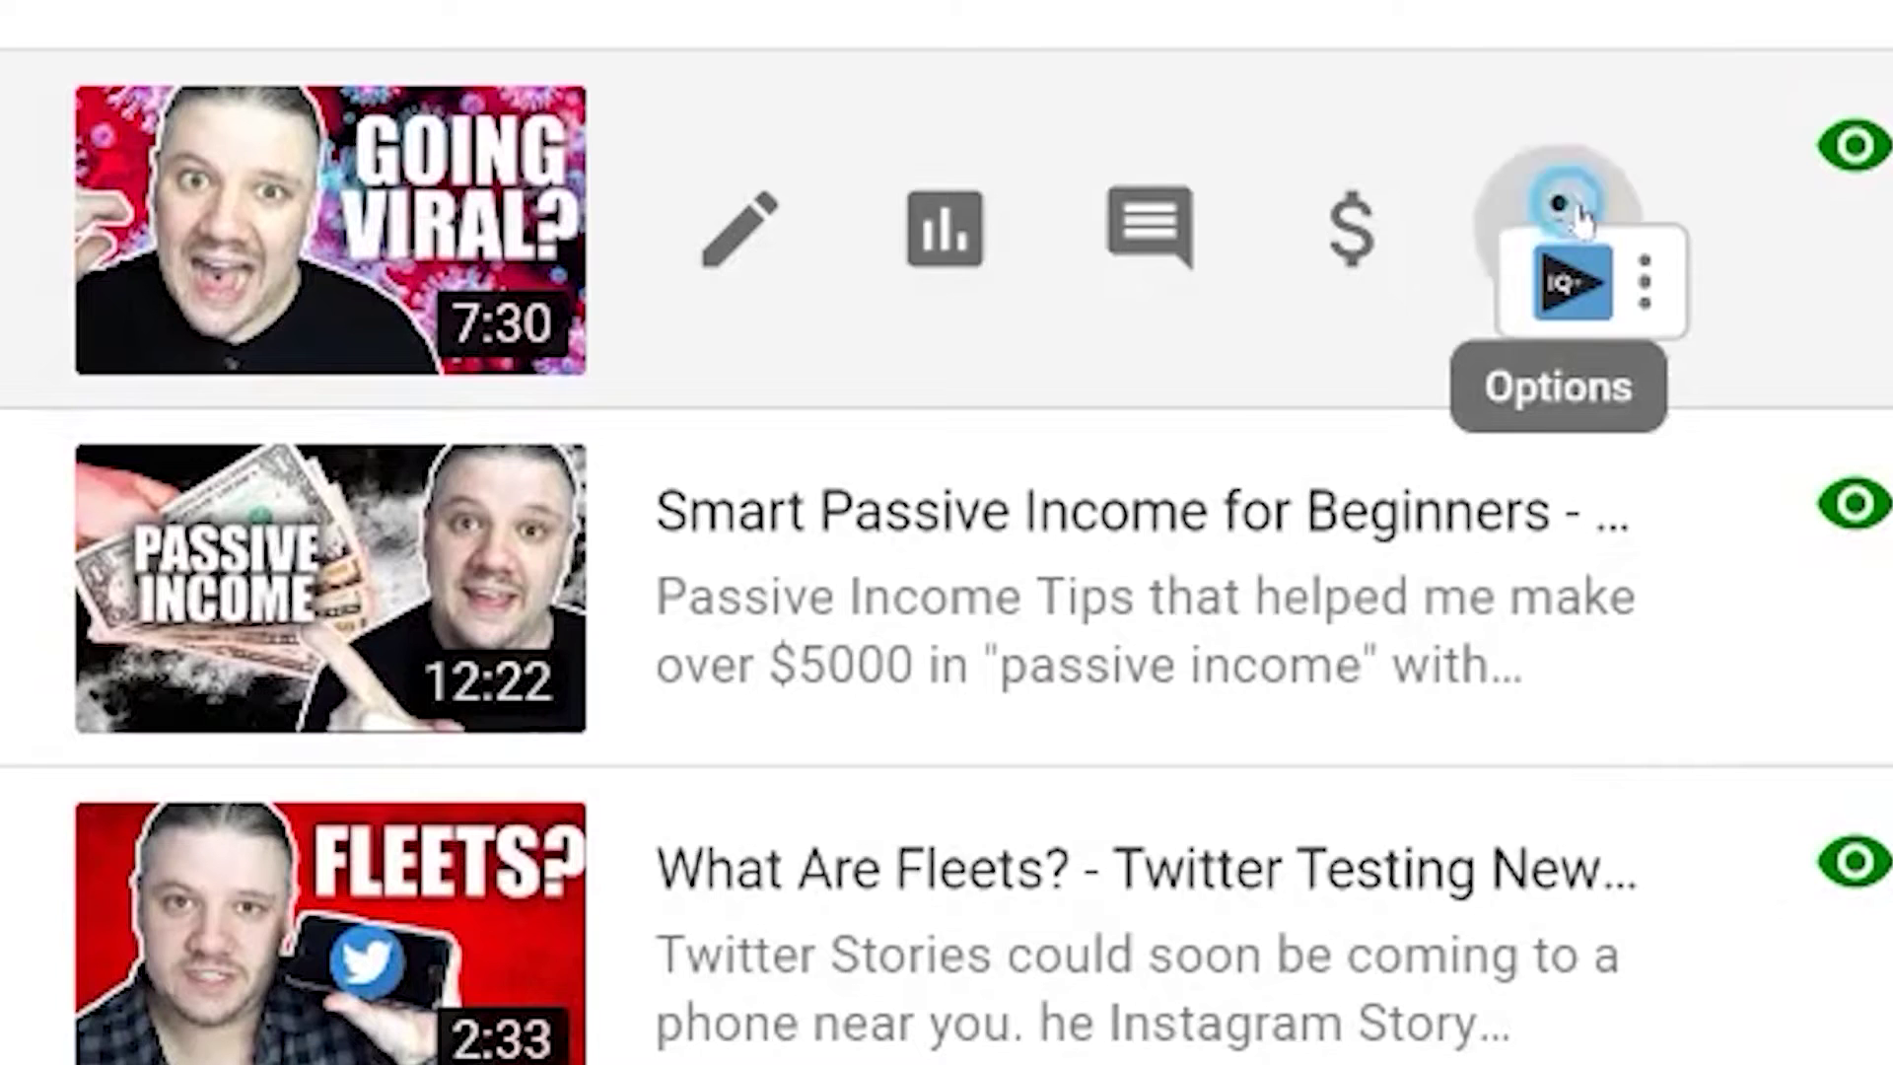
click(1583, 224)
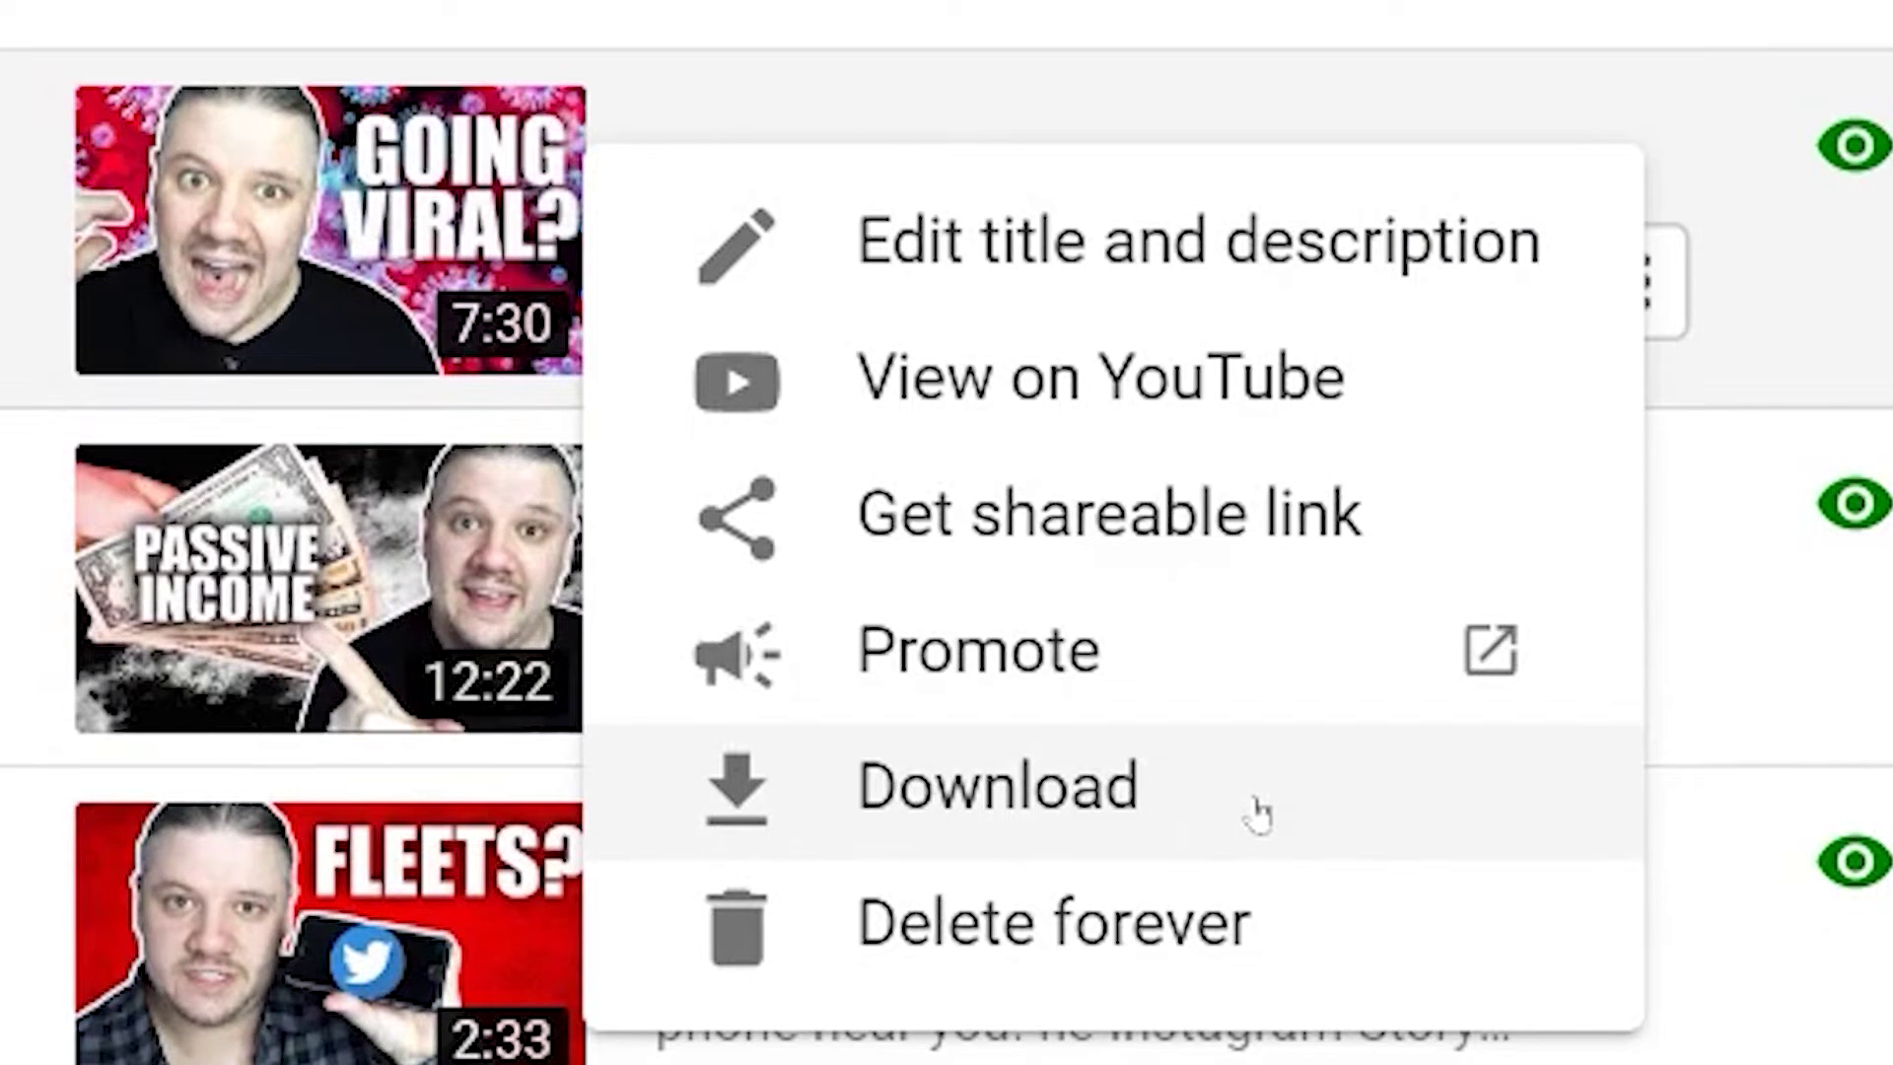
click(1250, 800)
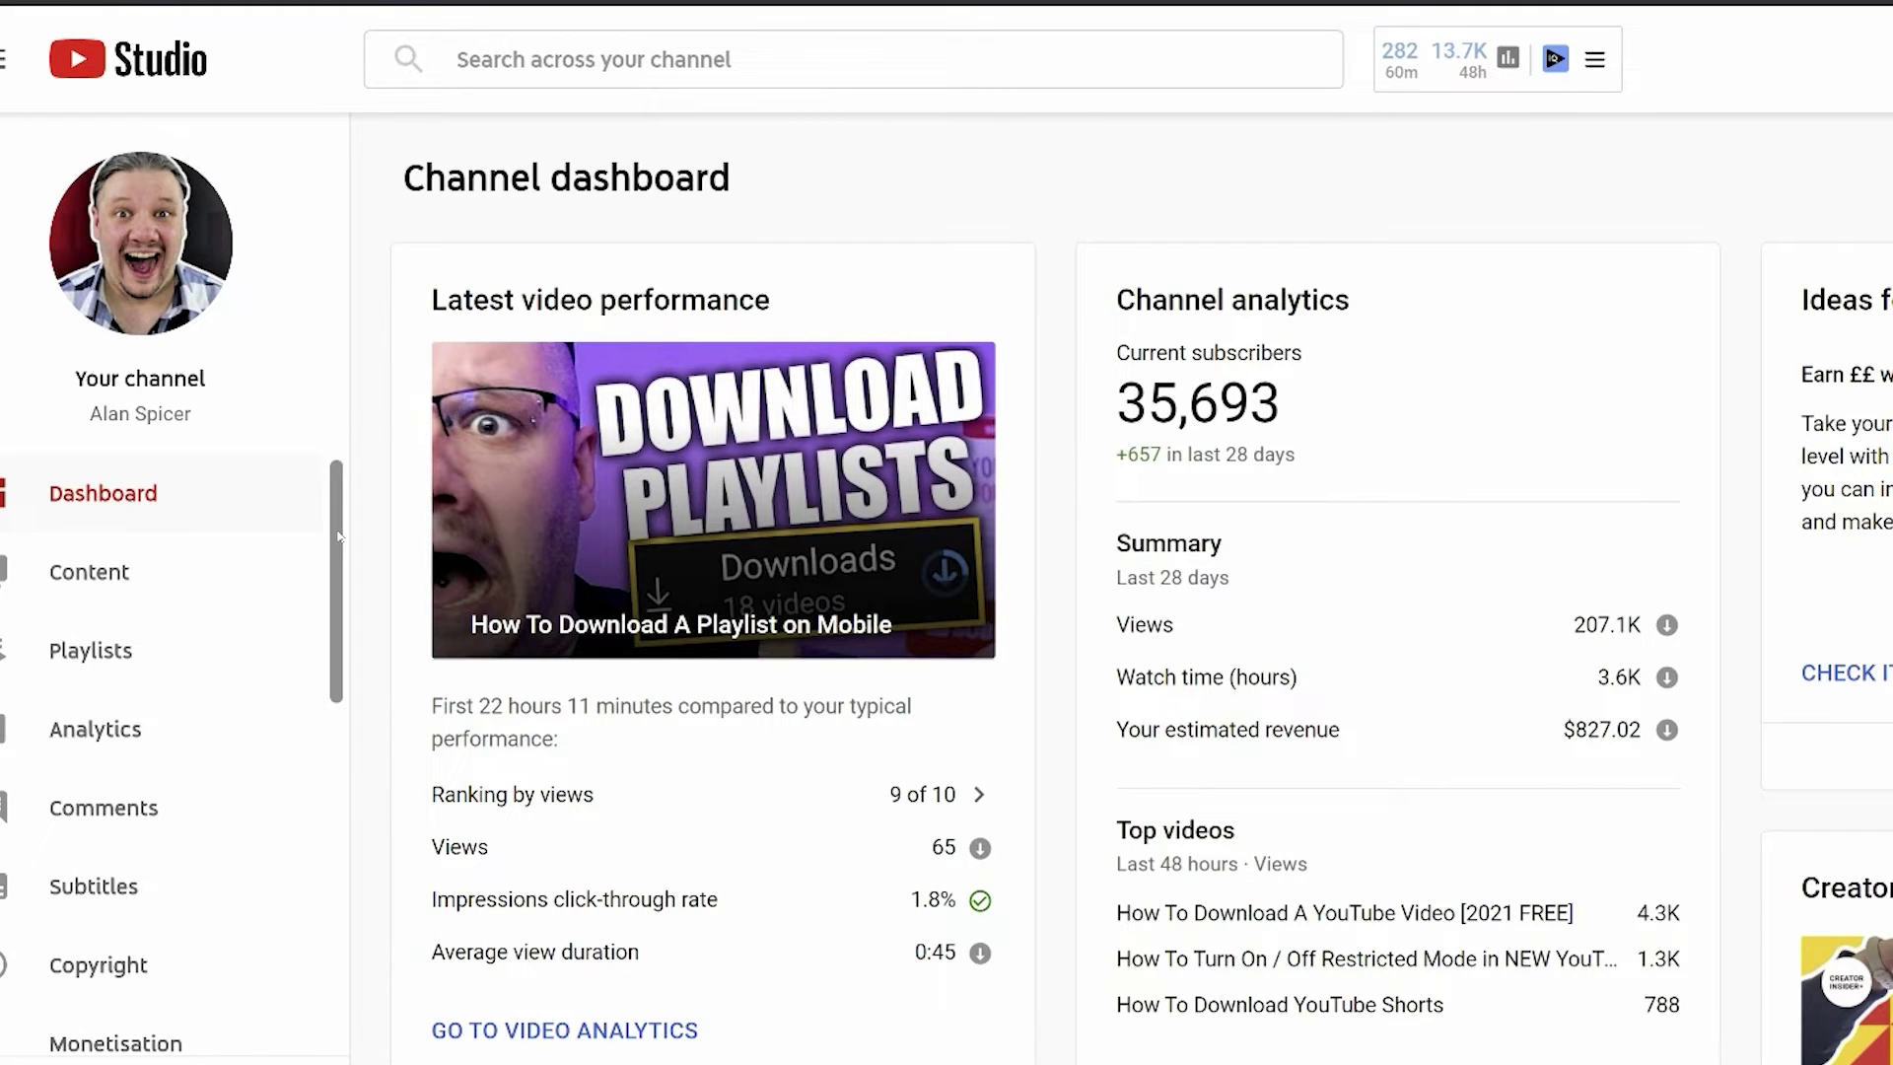
Open the Audio library from YouTube Studio's left sidebar
drag(337, 532, 360, 733)
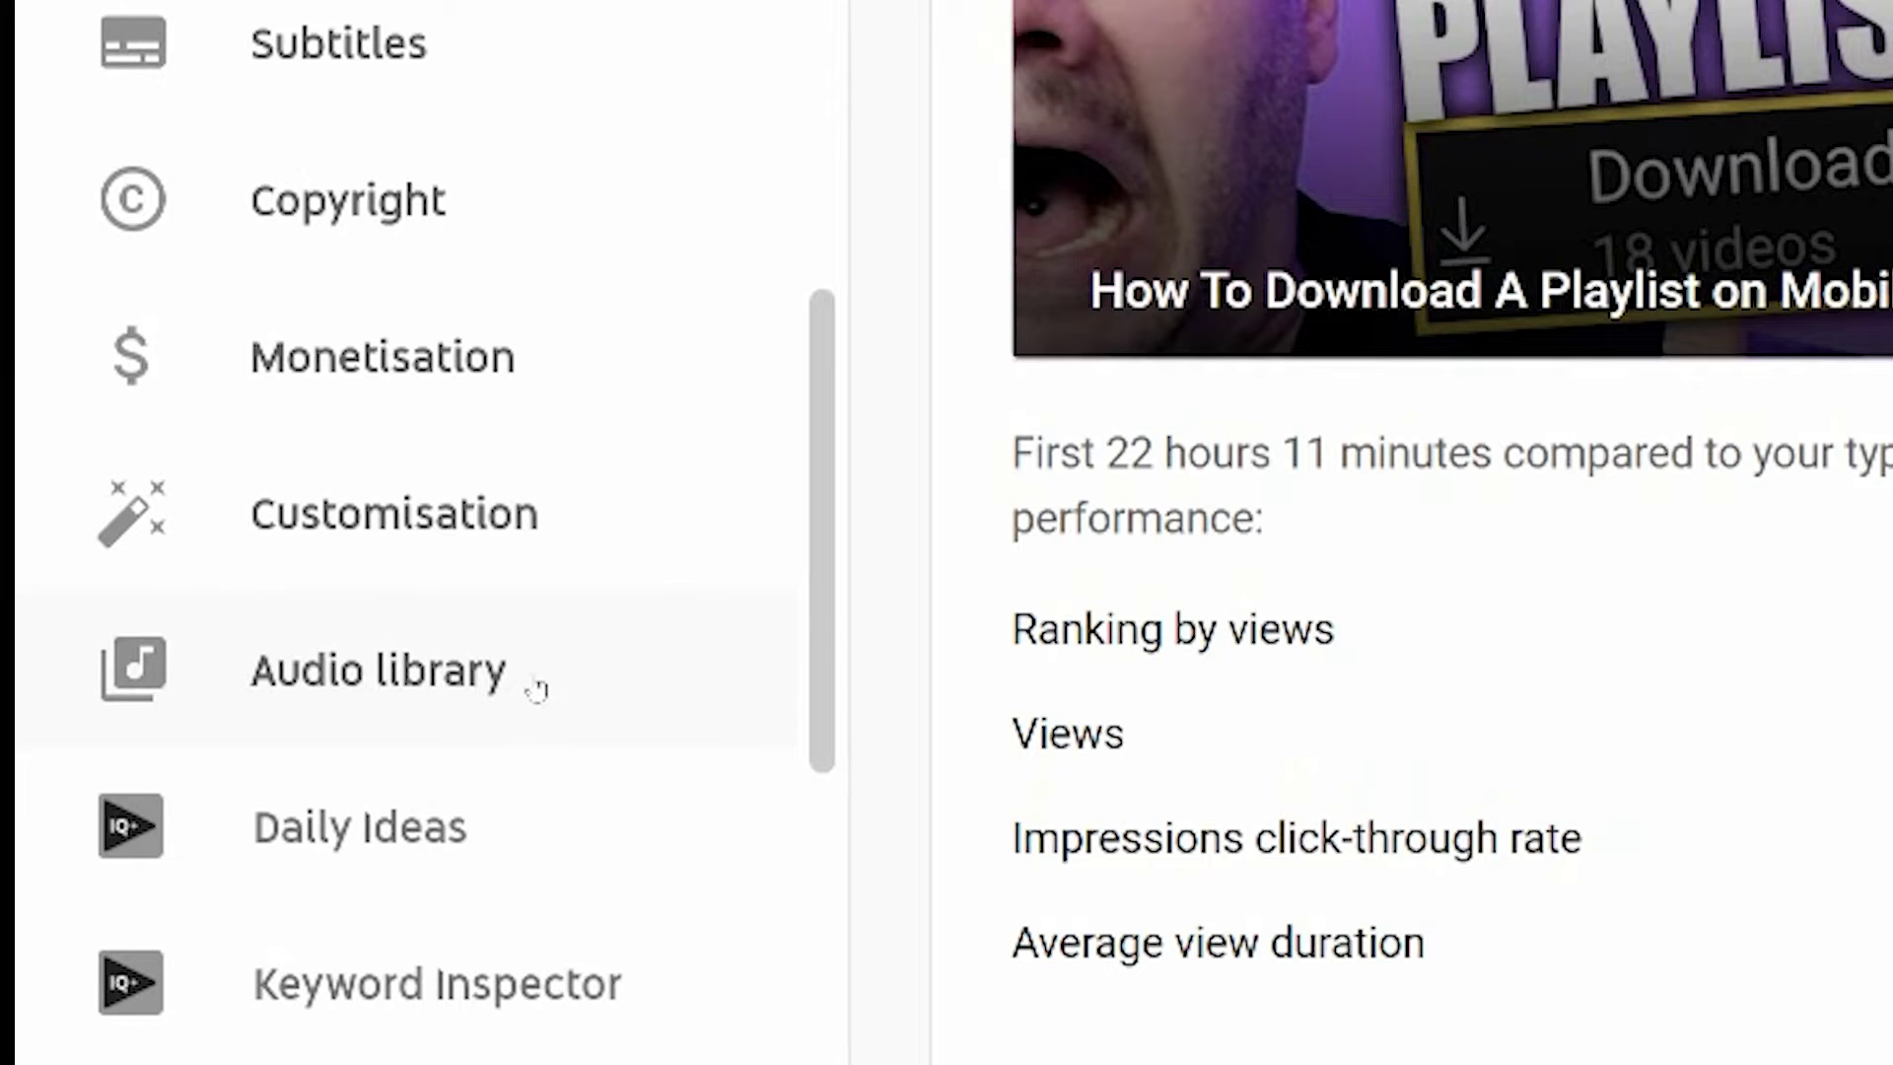
click(535, 689)
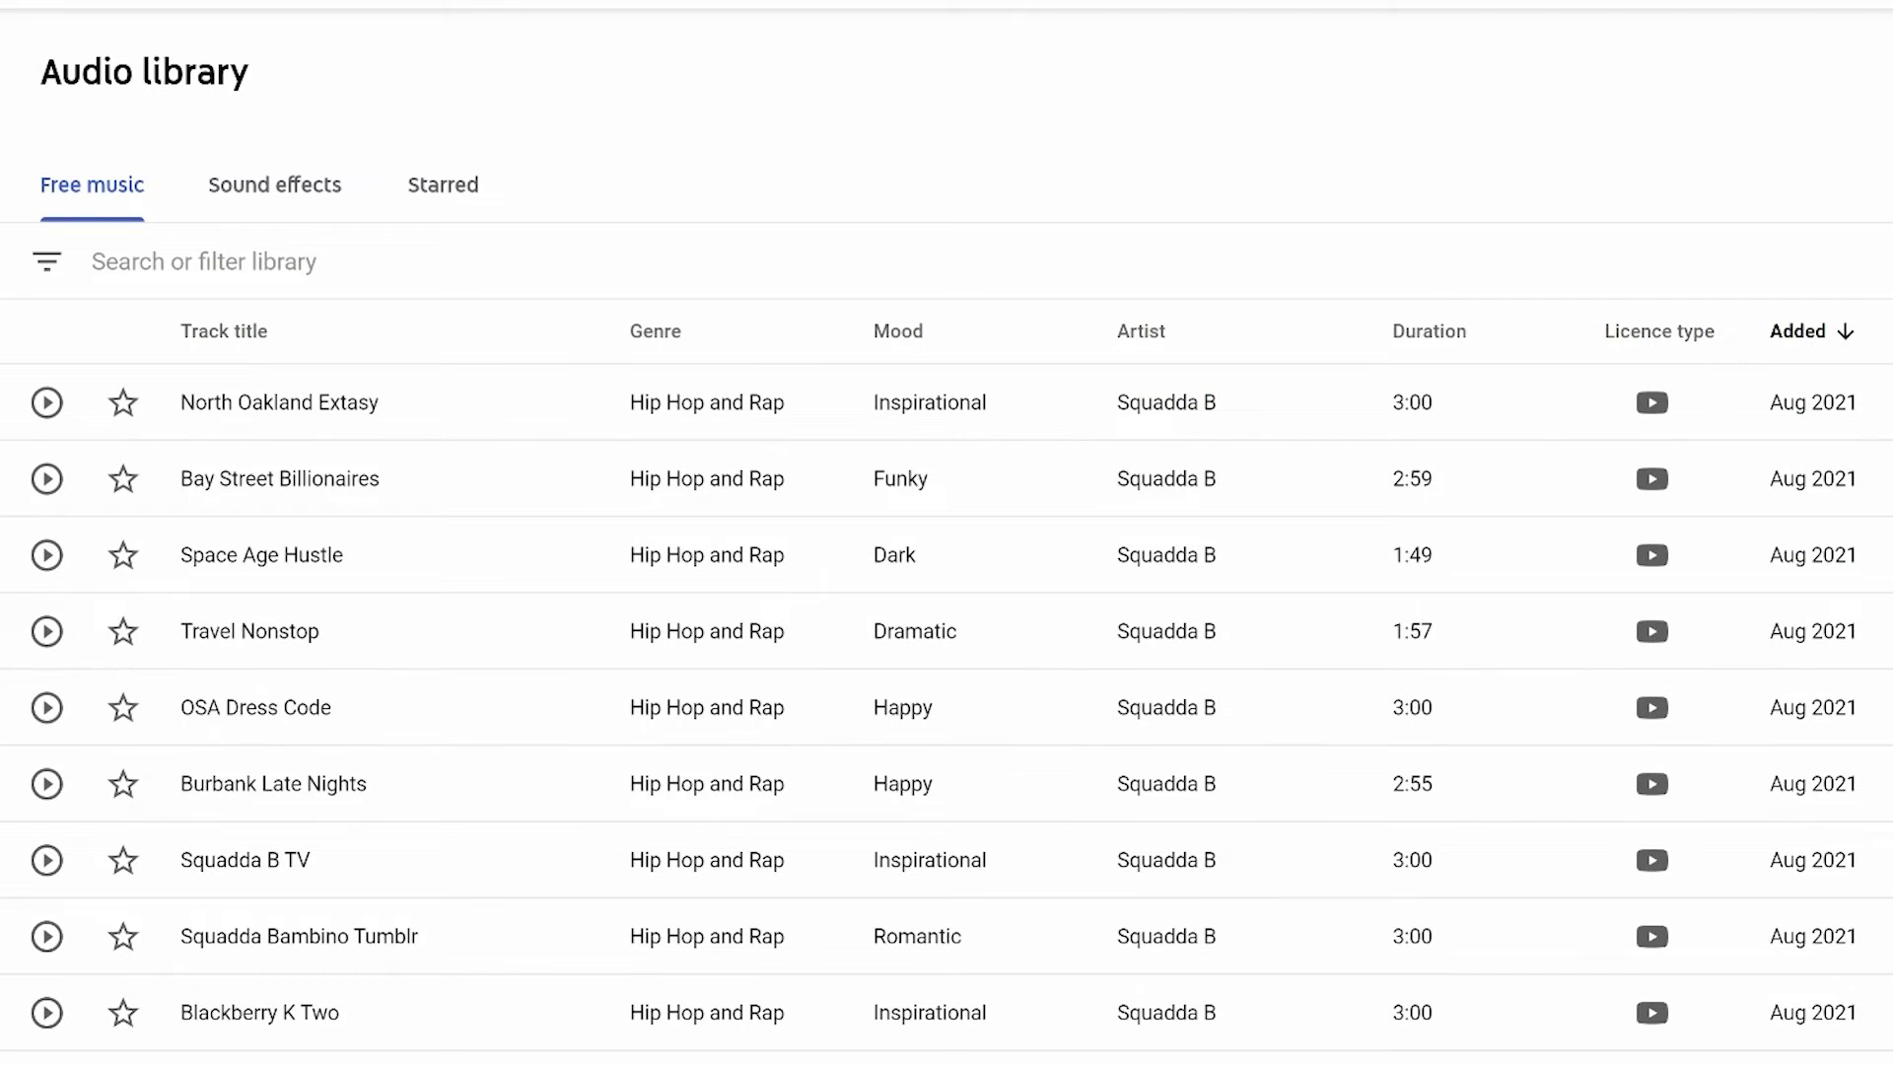
Scroll through the Free music tracks and open the Search or filter library dropdown
scroll(947, 592, down, 6)
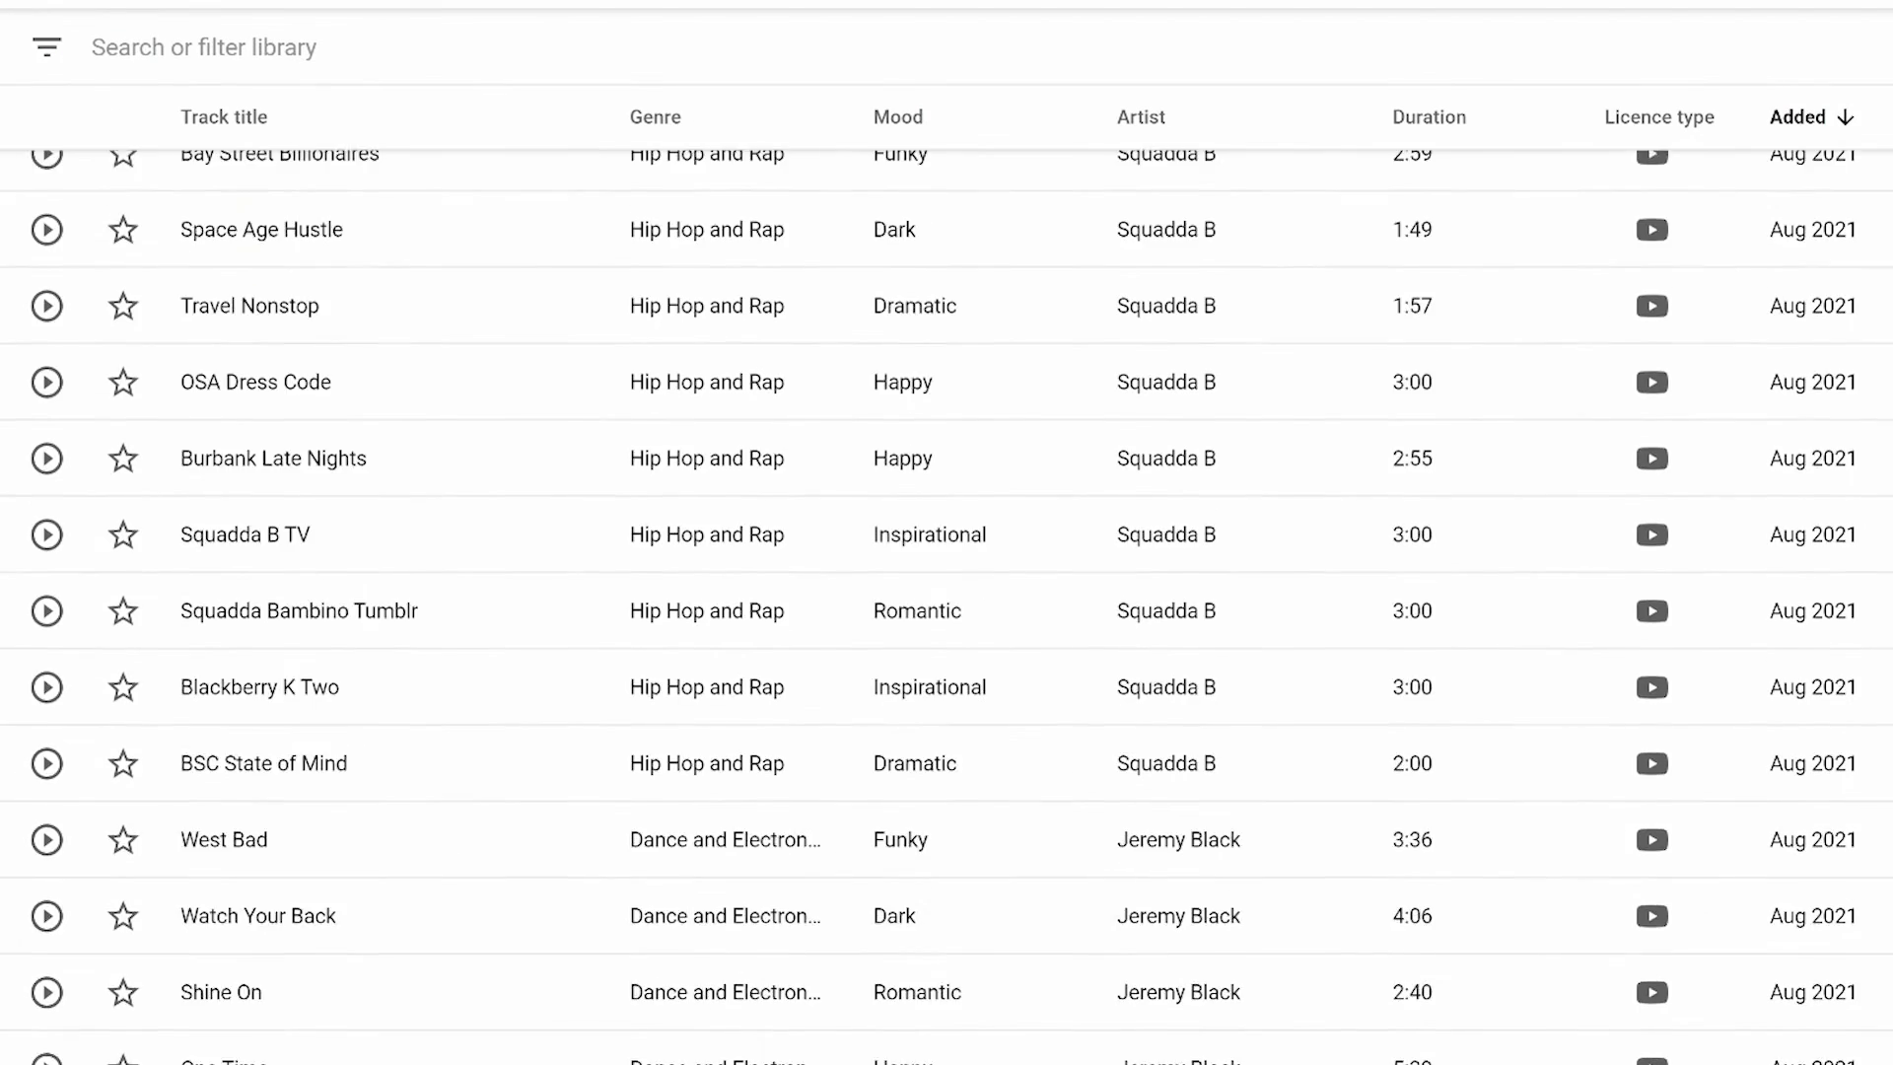
scroll(947, 591, down, 4)
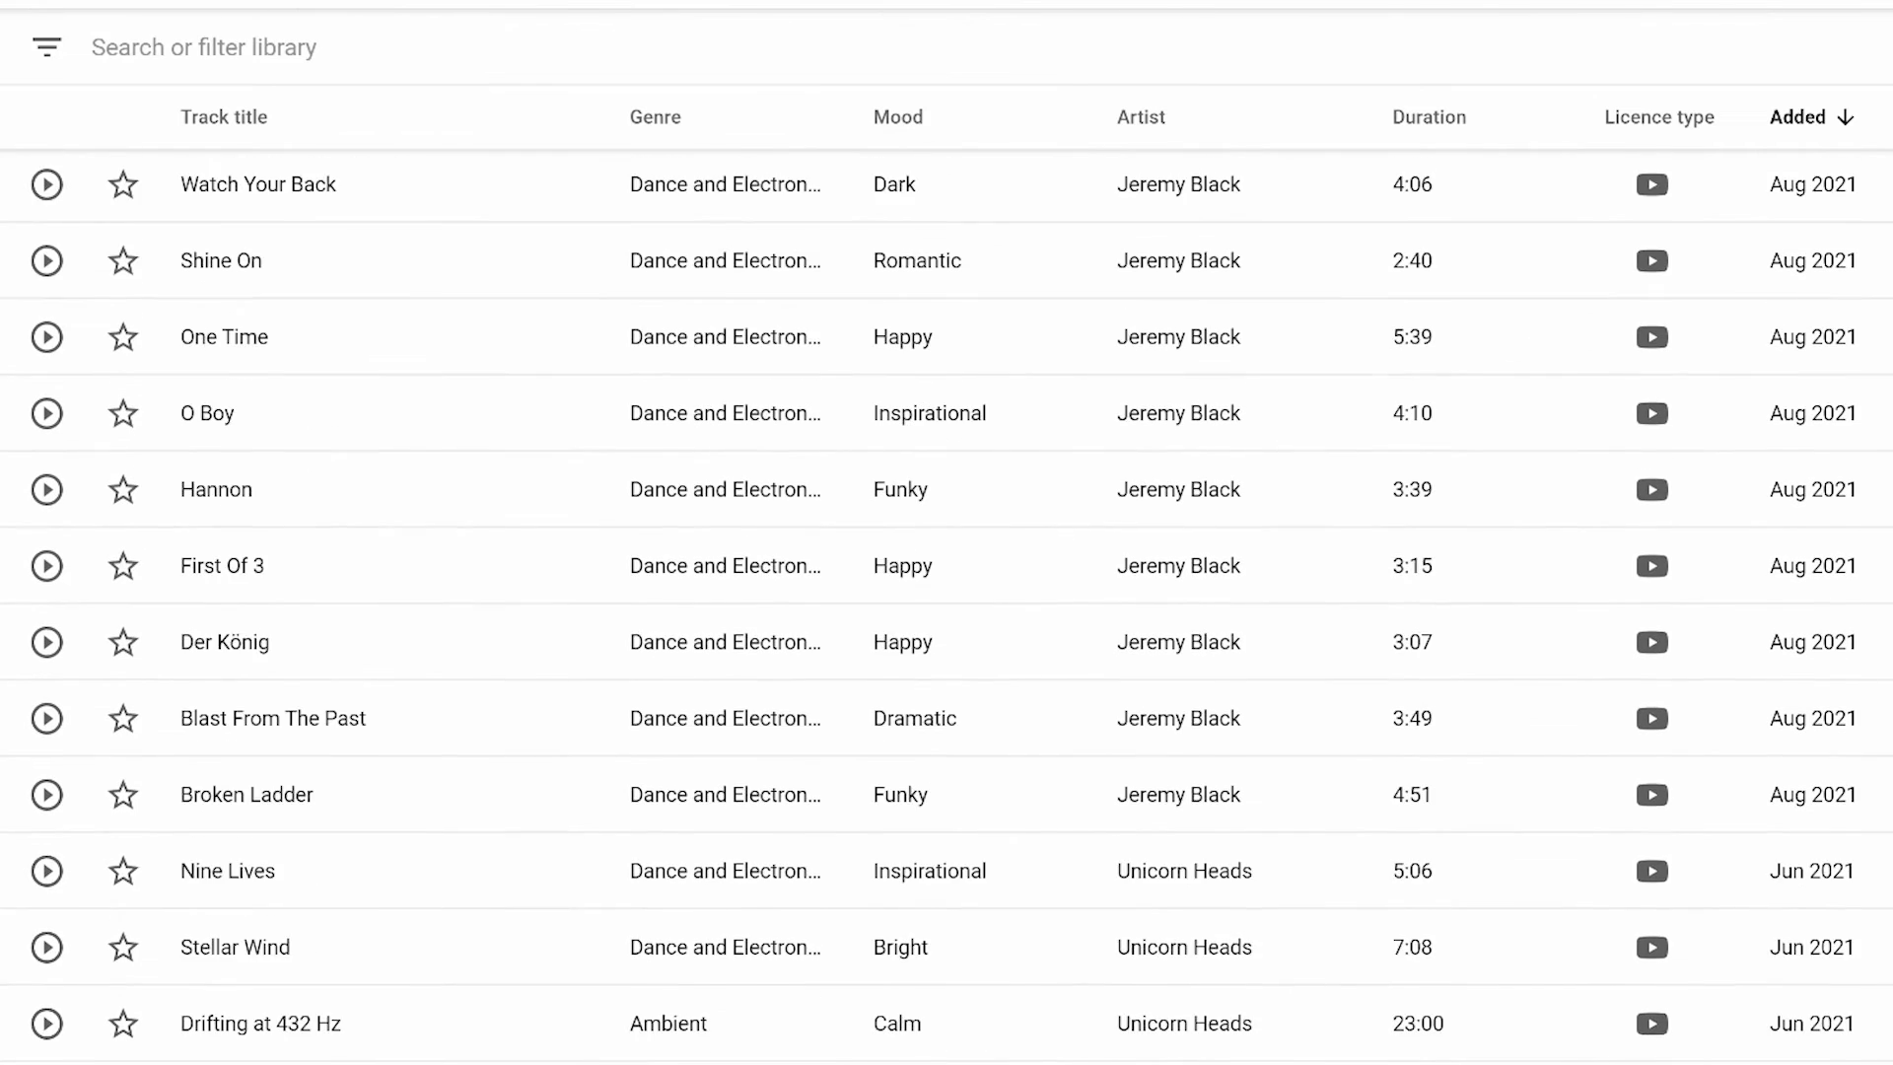
scroll(947, 592, up, 10)
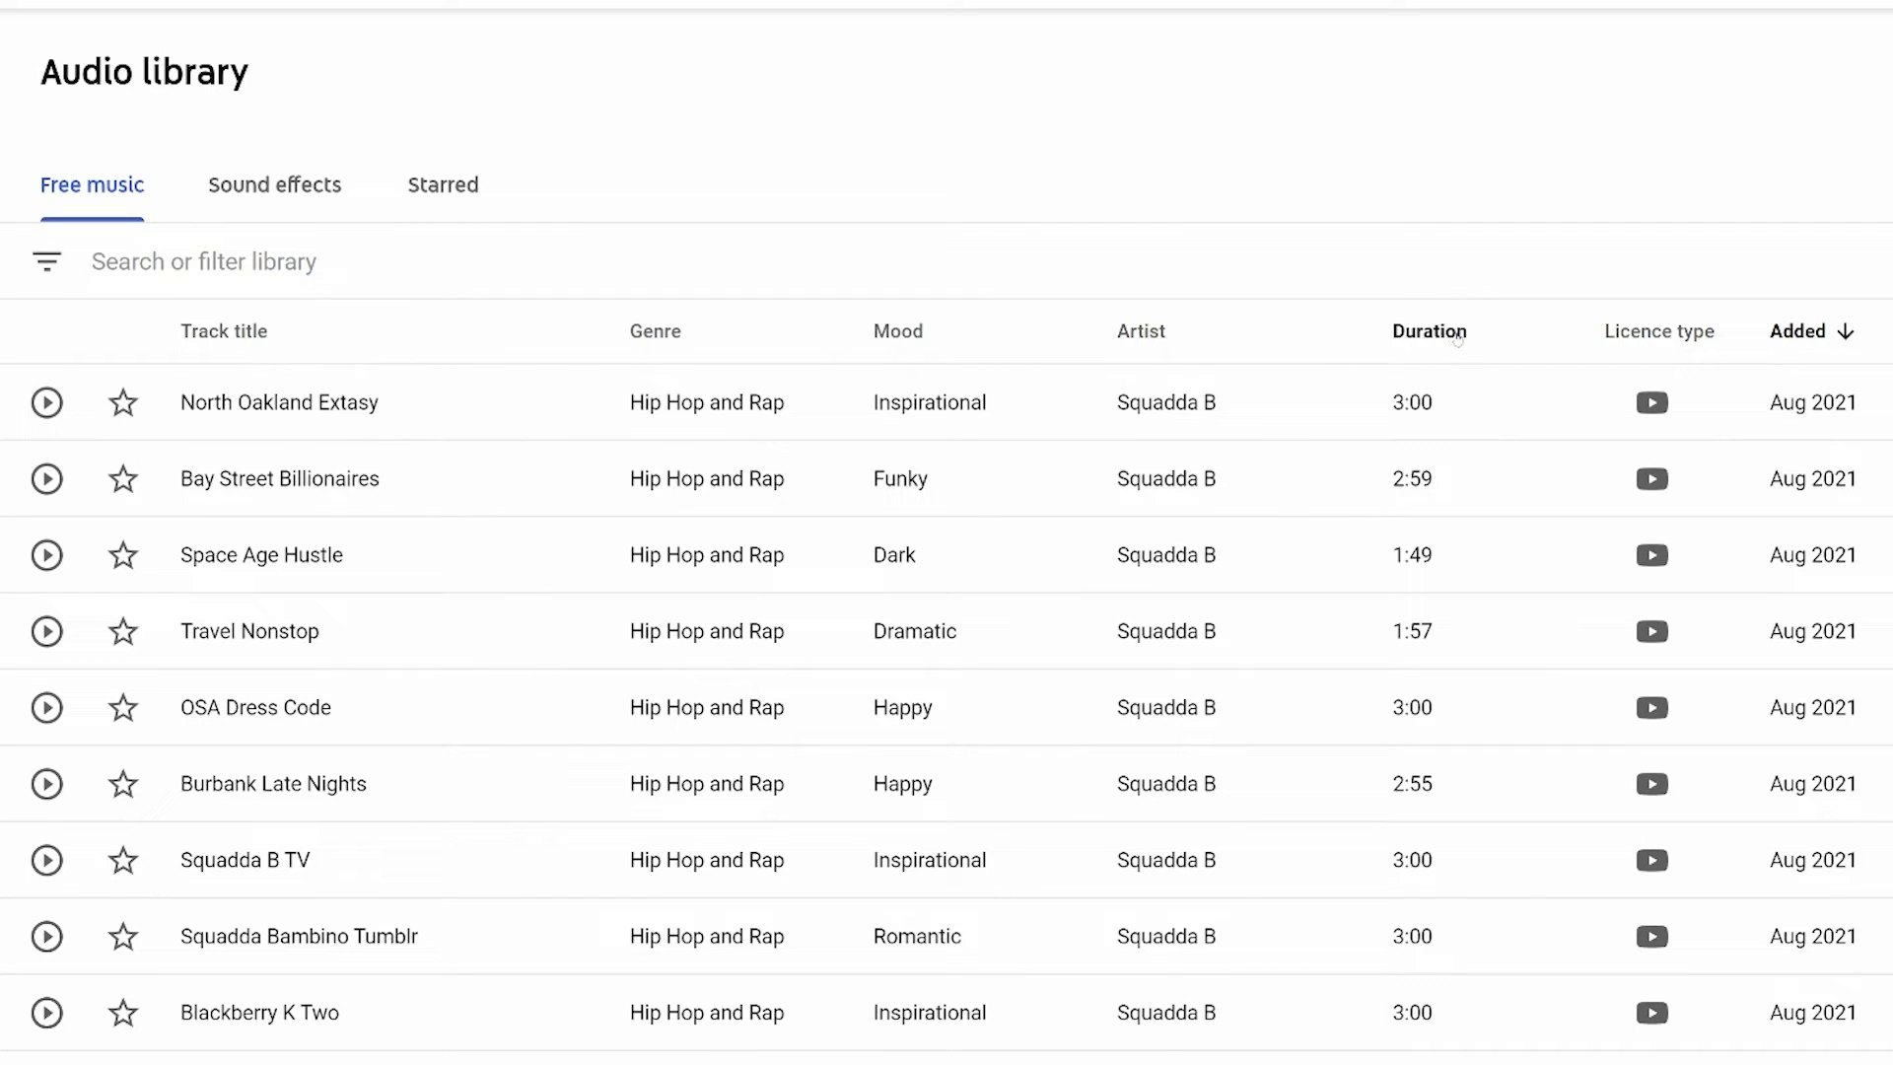
click(267, 278)
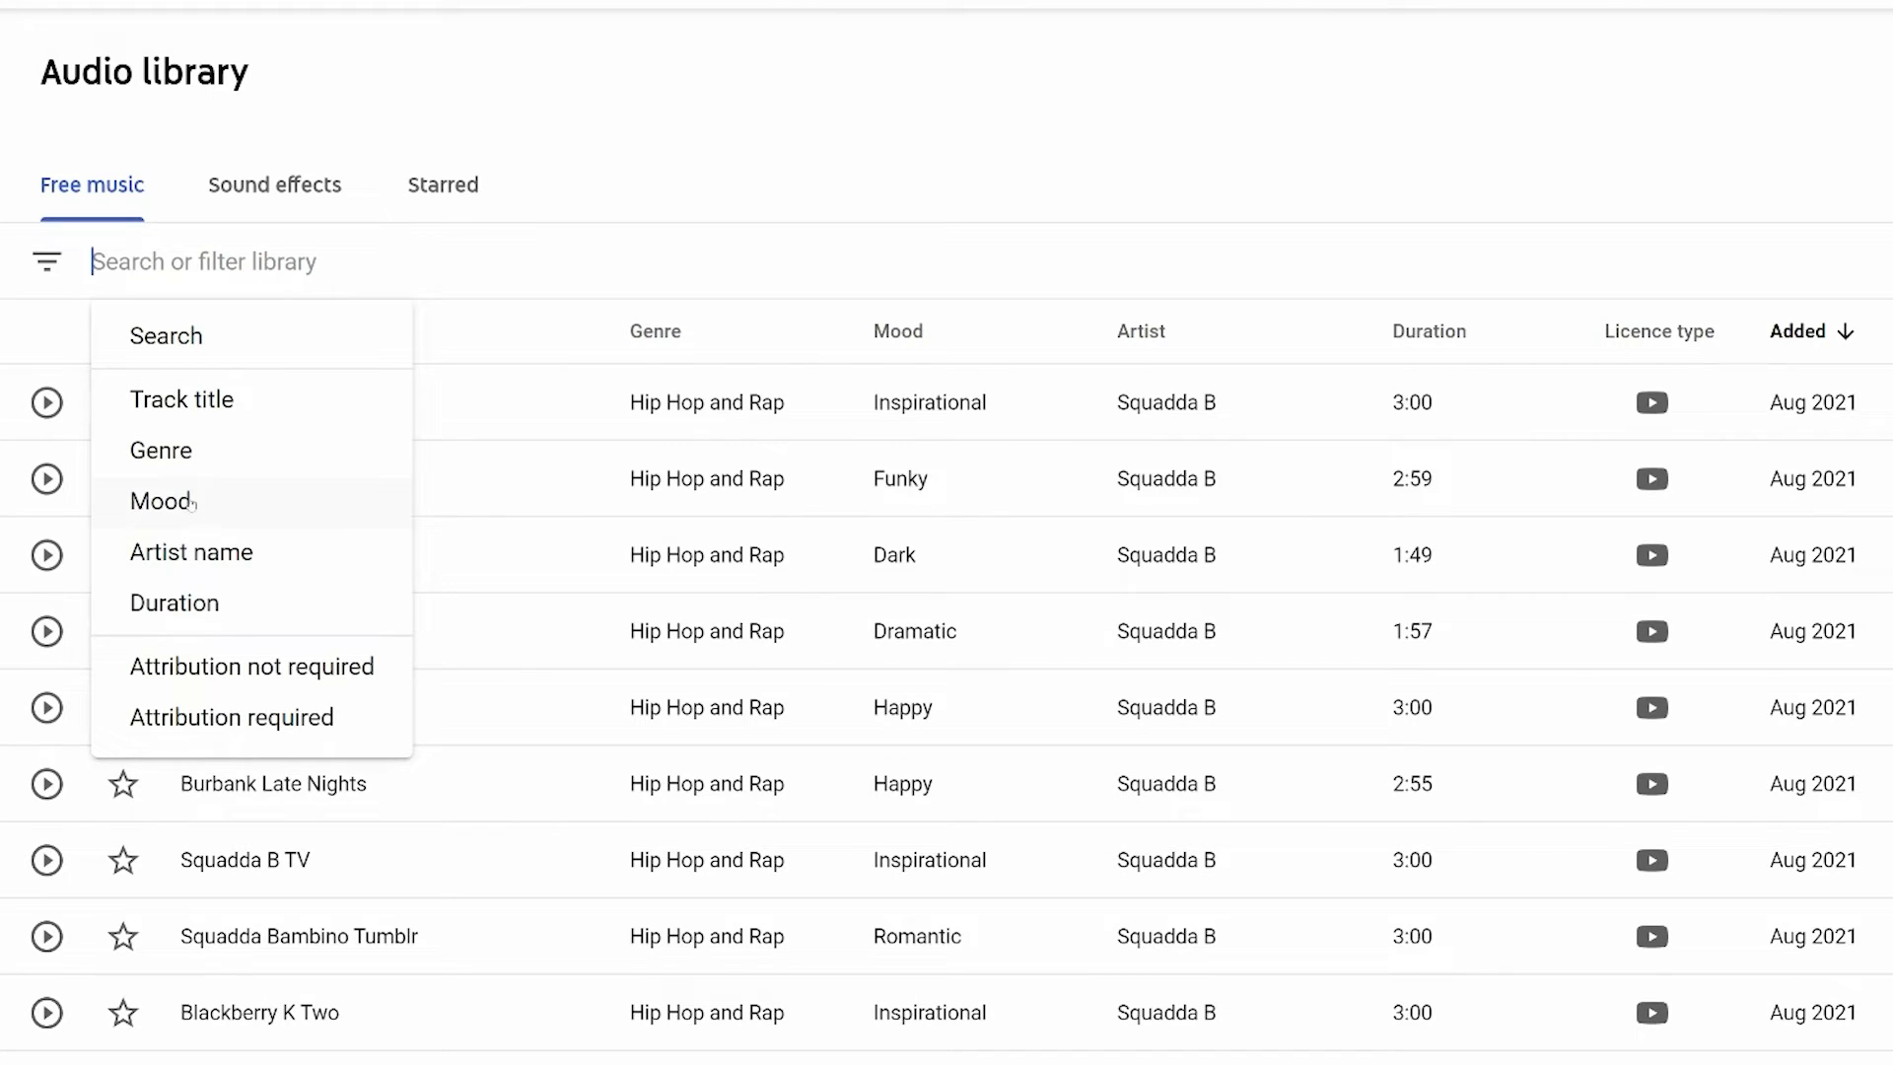
Filter the free music library by Mood: Happy
click(192, 505)
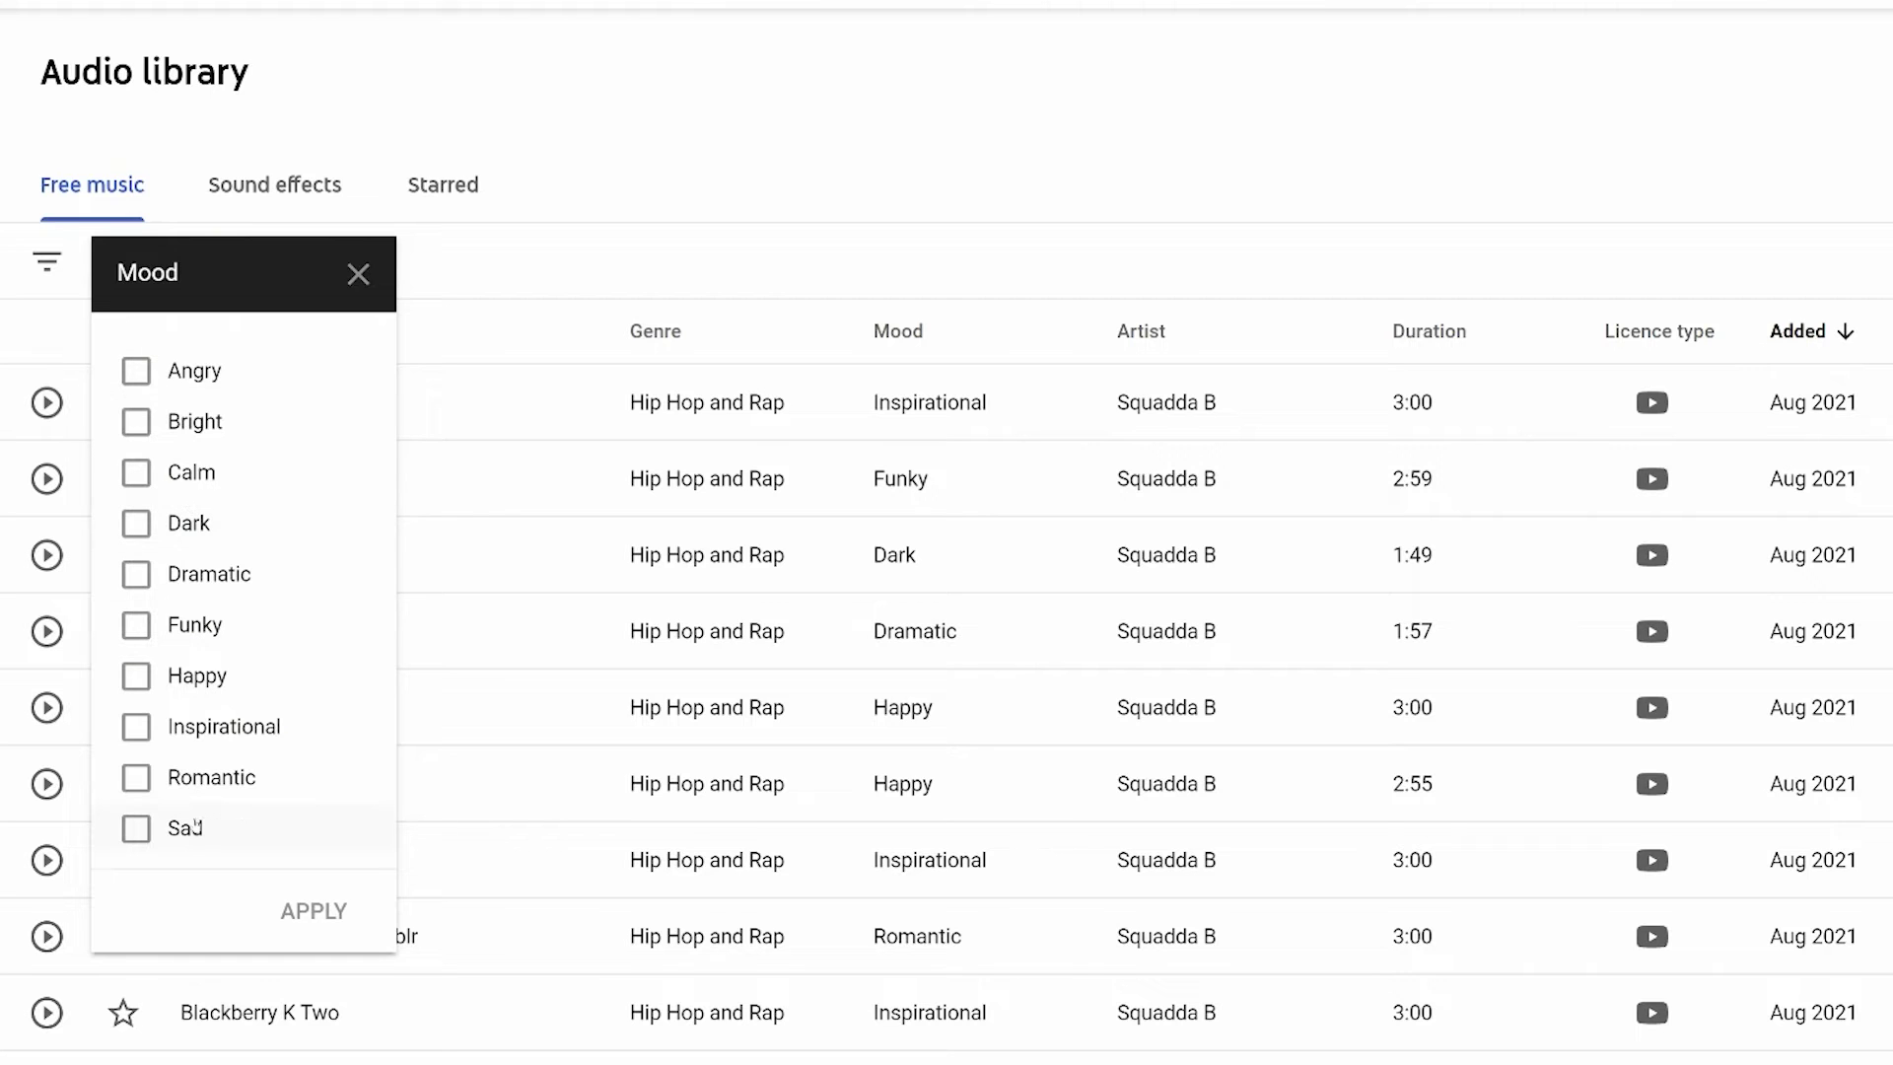
click(225, 677)
click(306, 912)
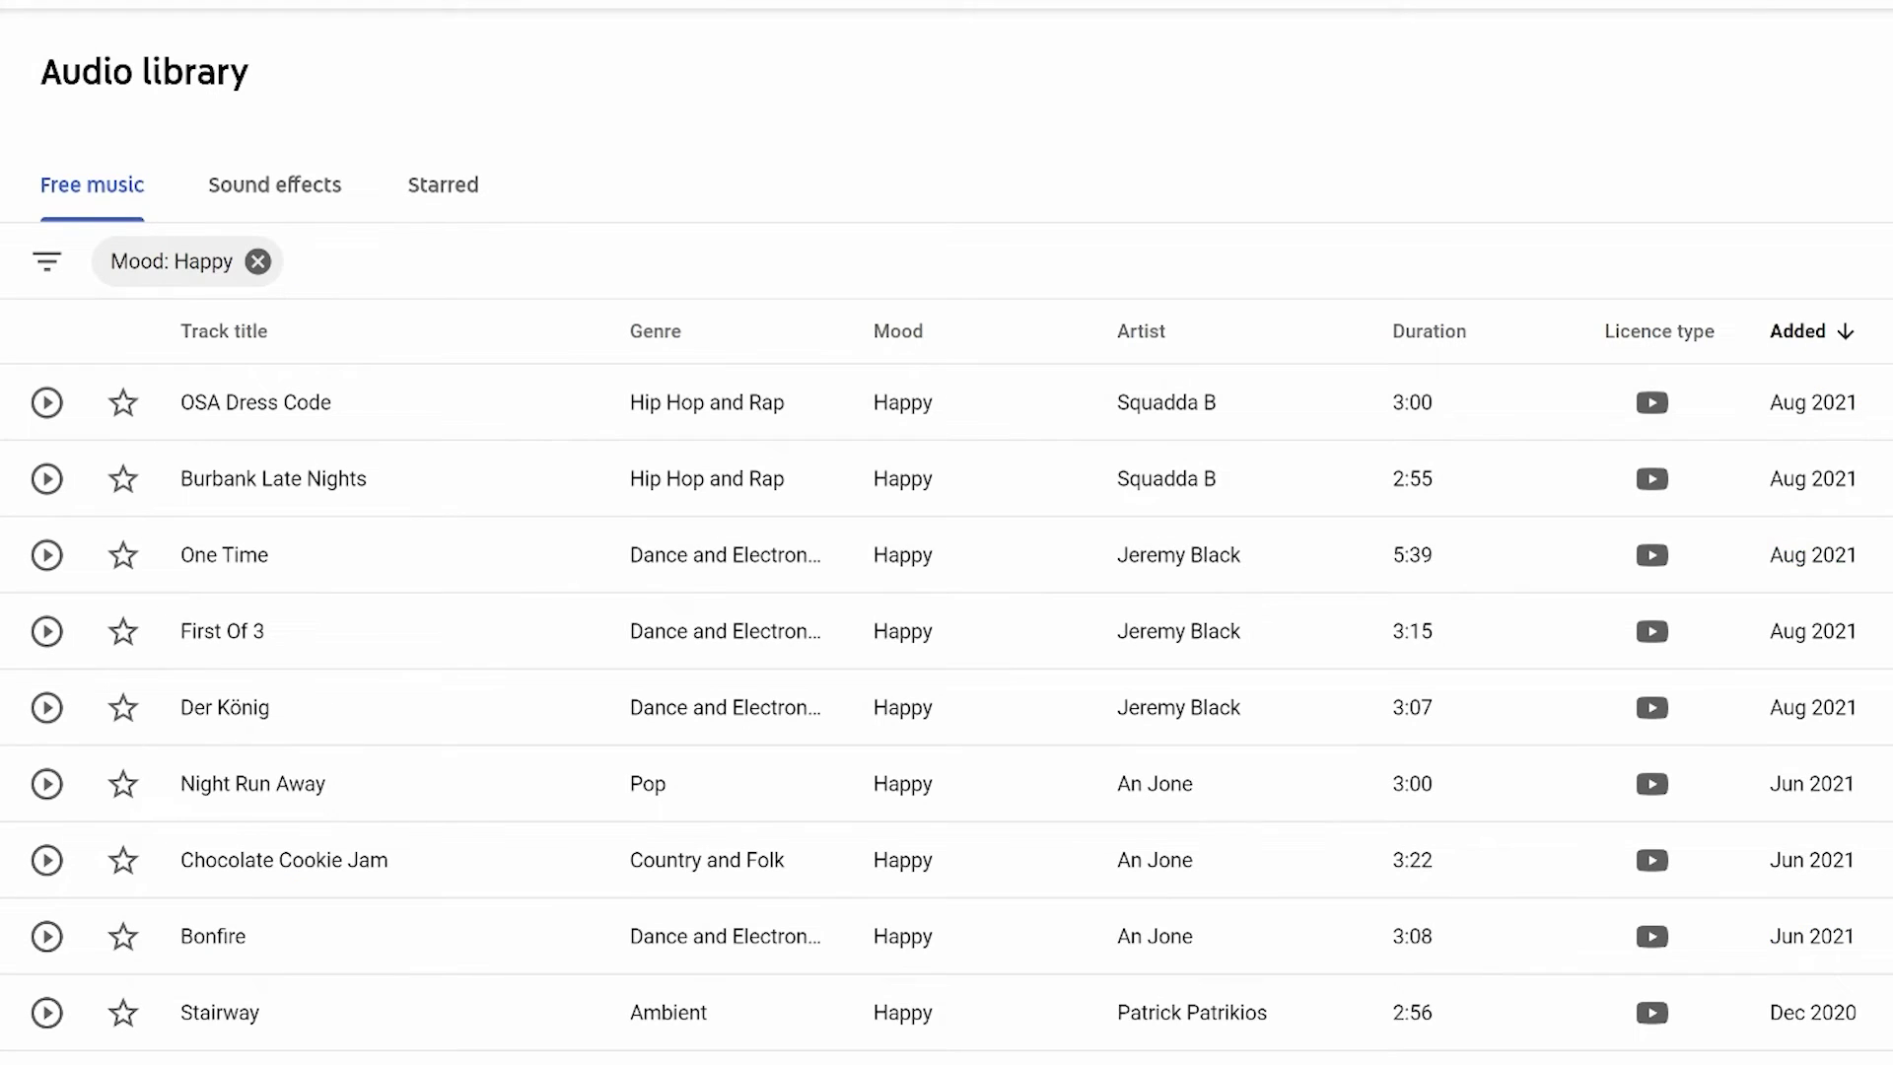
Preview the OSA Dress Code track, then pause it at 0:04
scroll(947, 592, down, 15)
scroll(947, 592, up, 10)
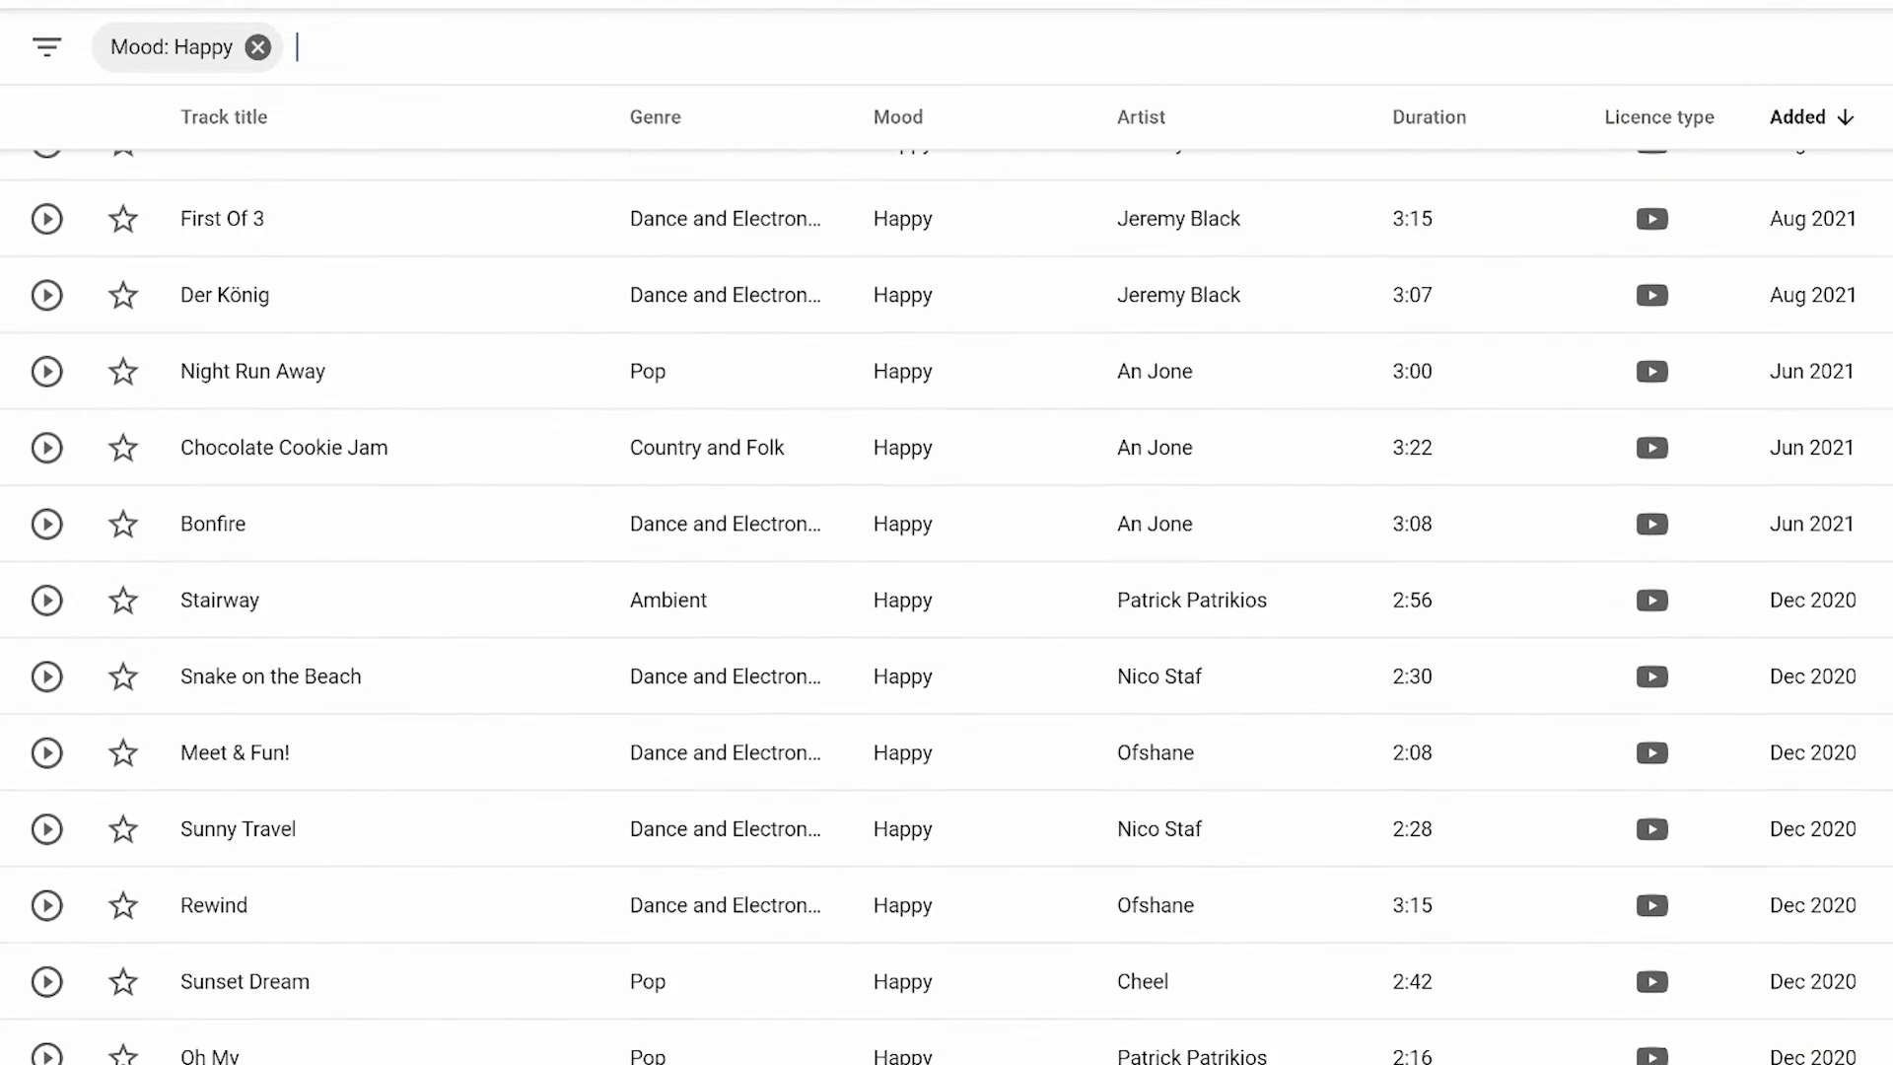
scroll(1649, 570, up, 5)
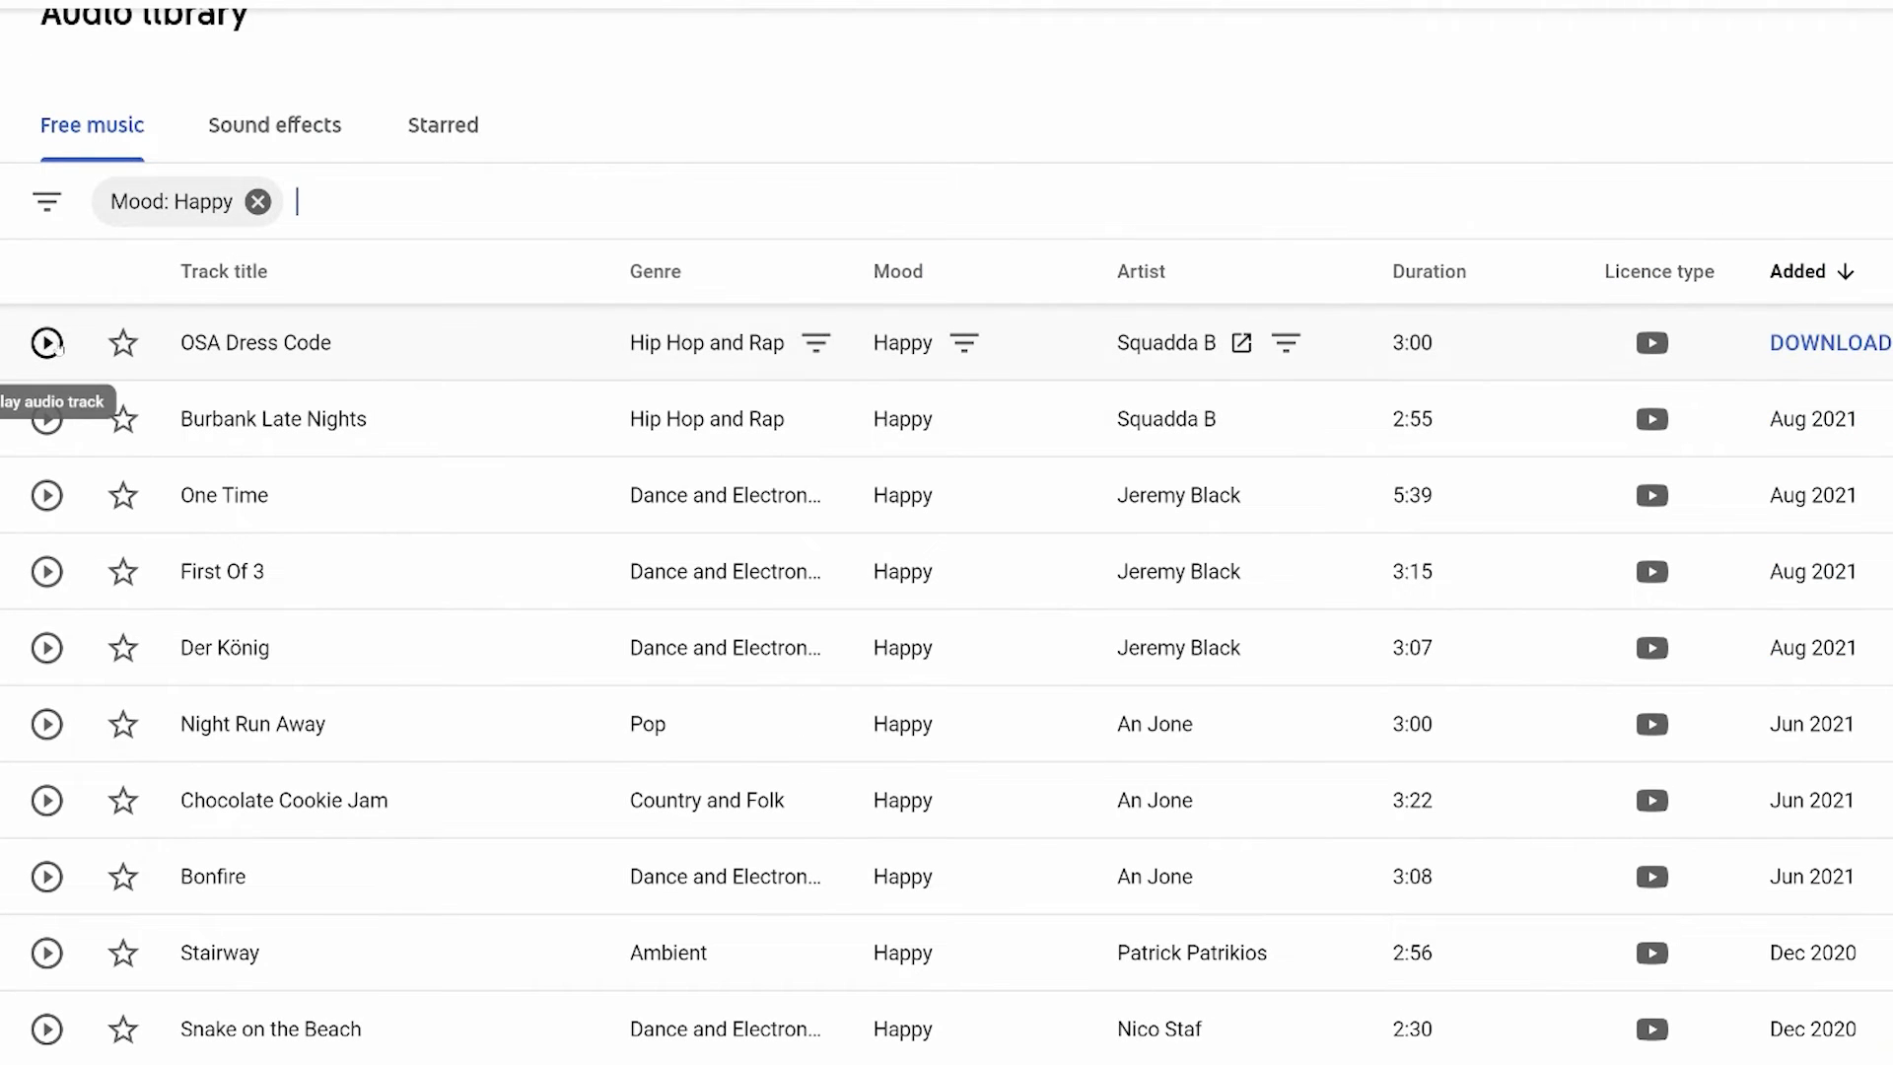
click(47, 343)
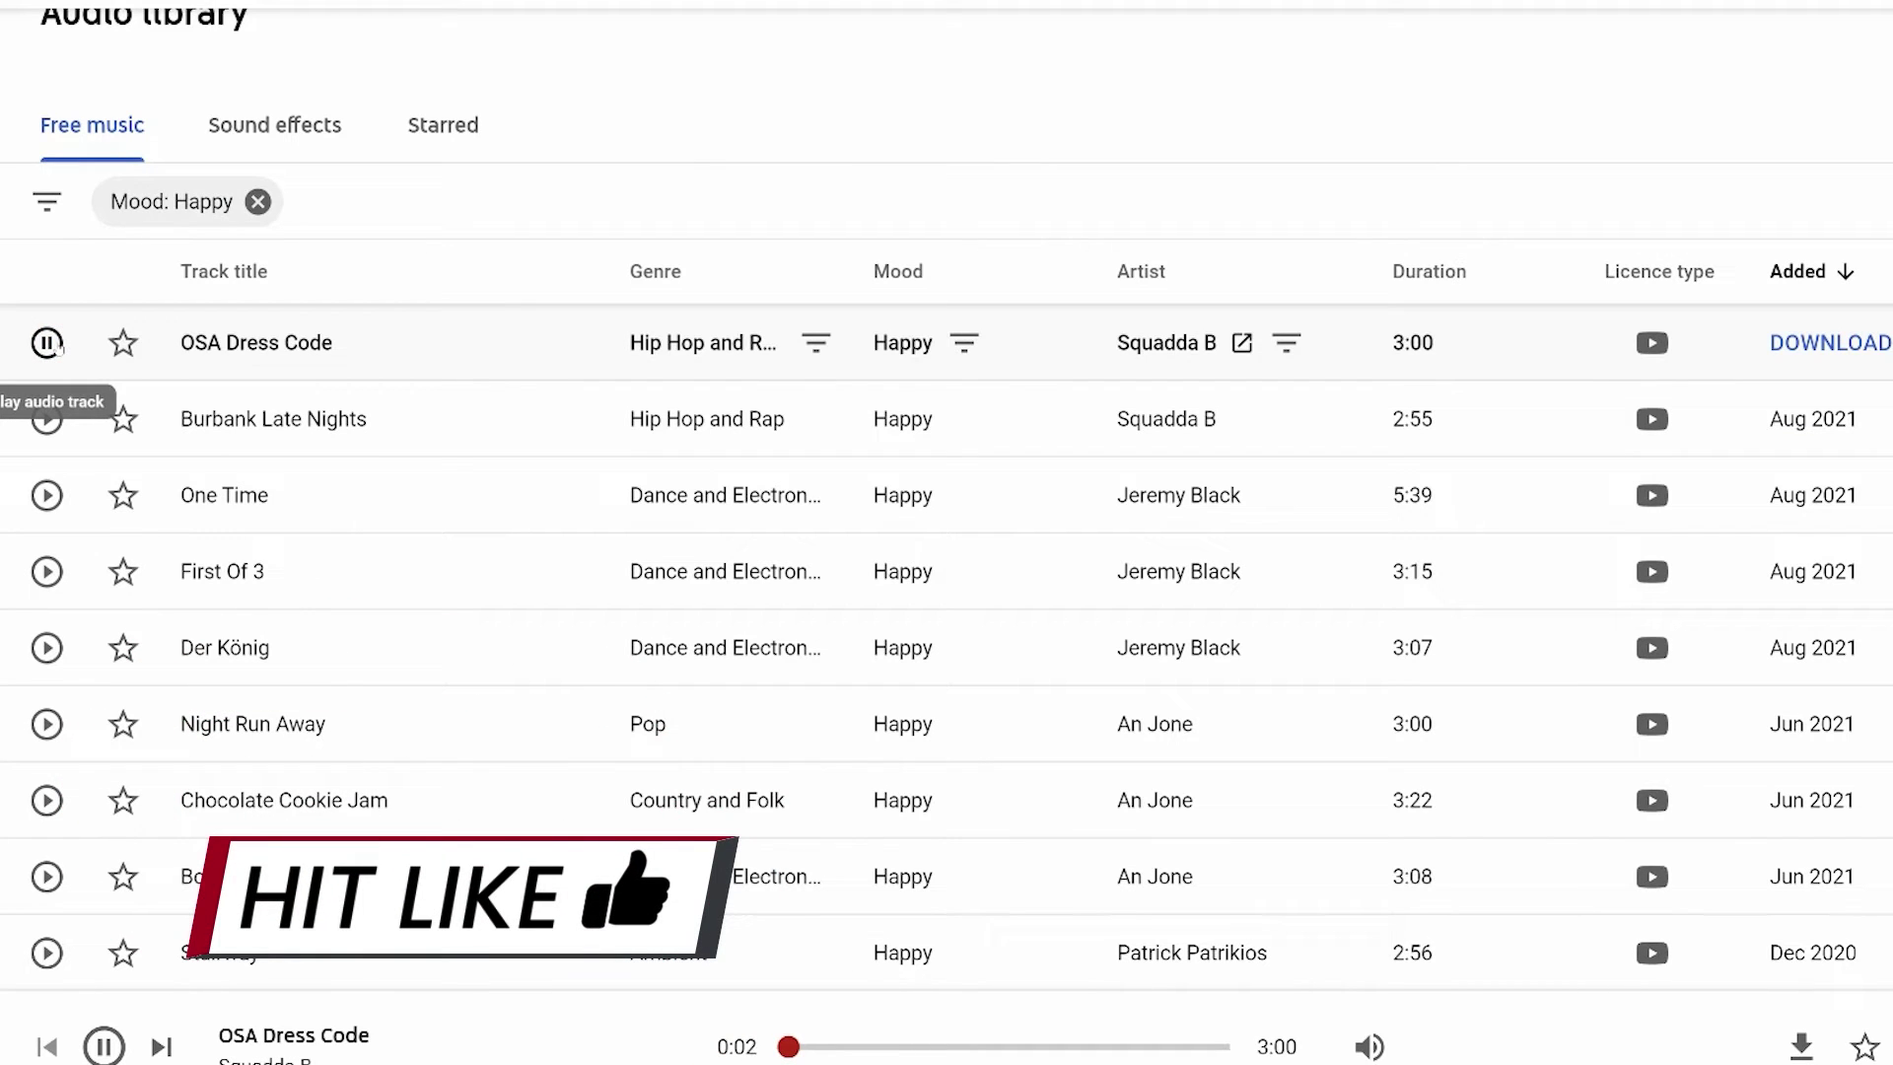
click(58, 346)
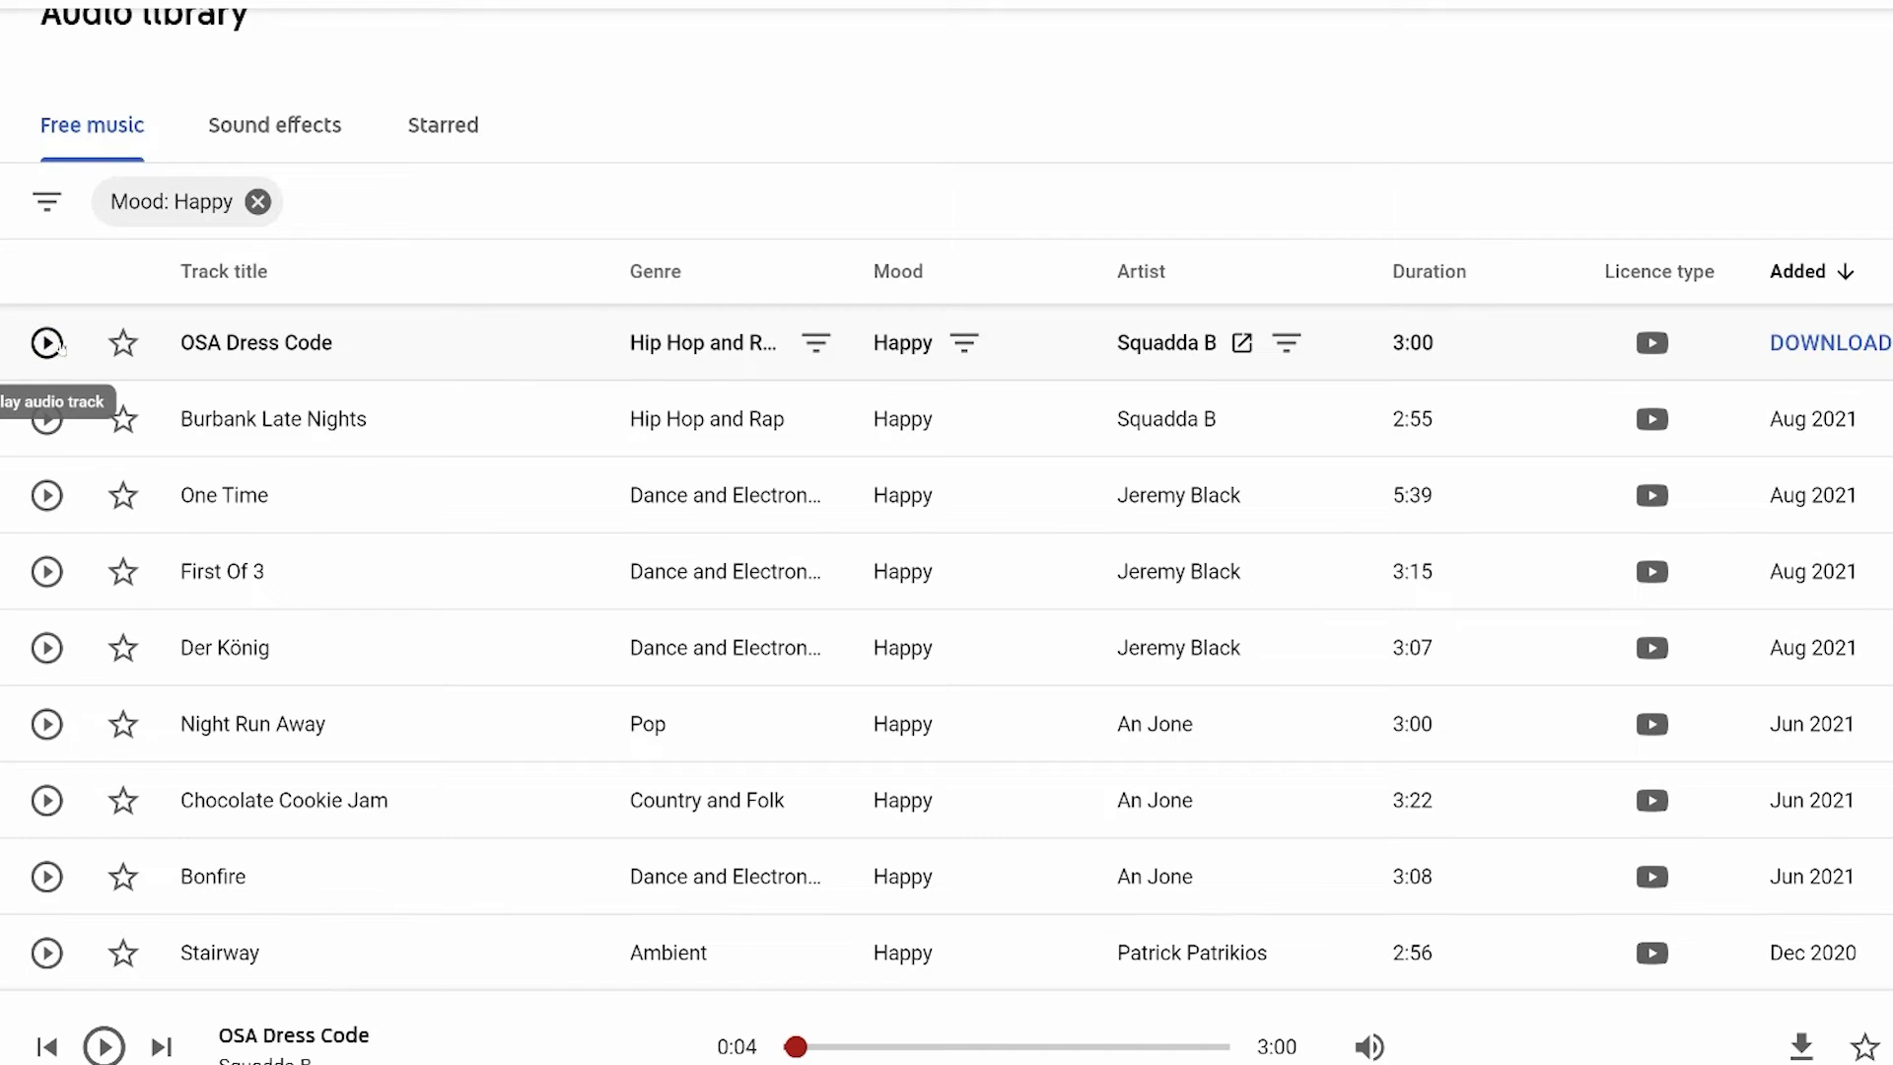